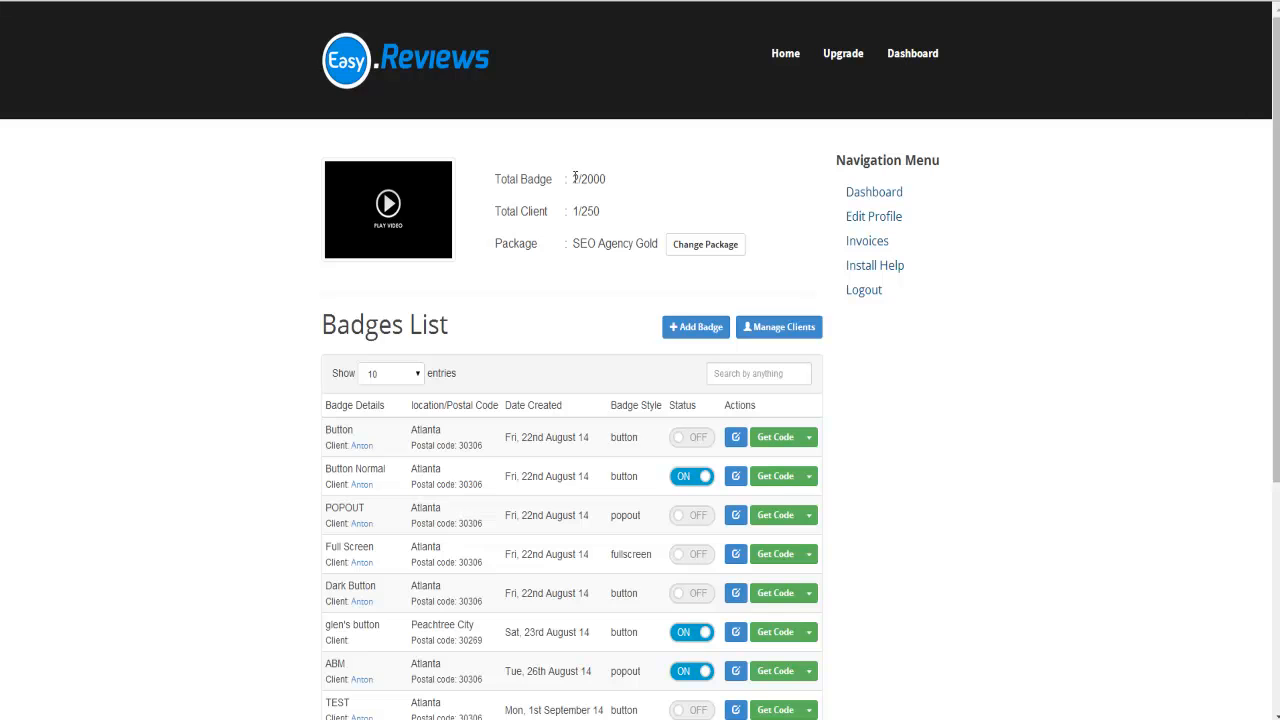
left_click(607, 179)
left_click_drag(581, 210, 636, 243)
left_click(590, 238)
left_click(640, 243)
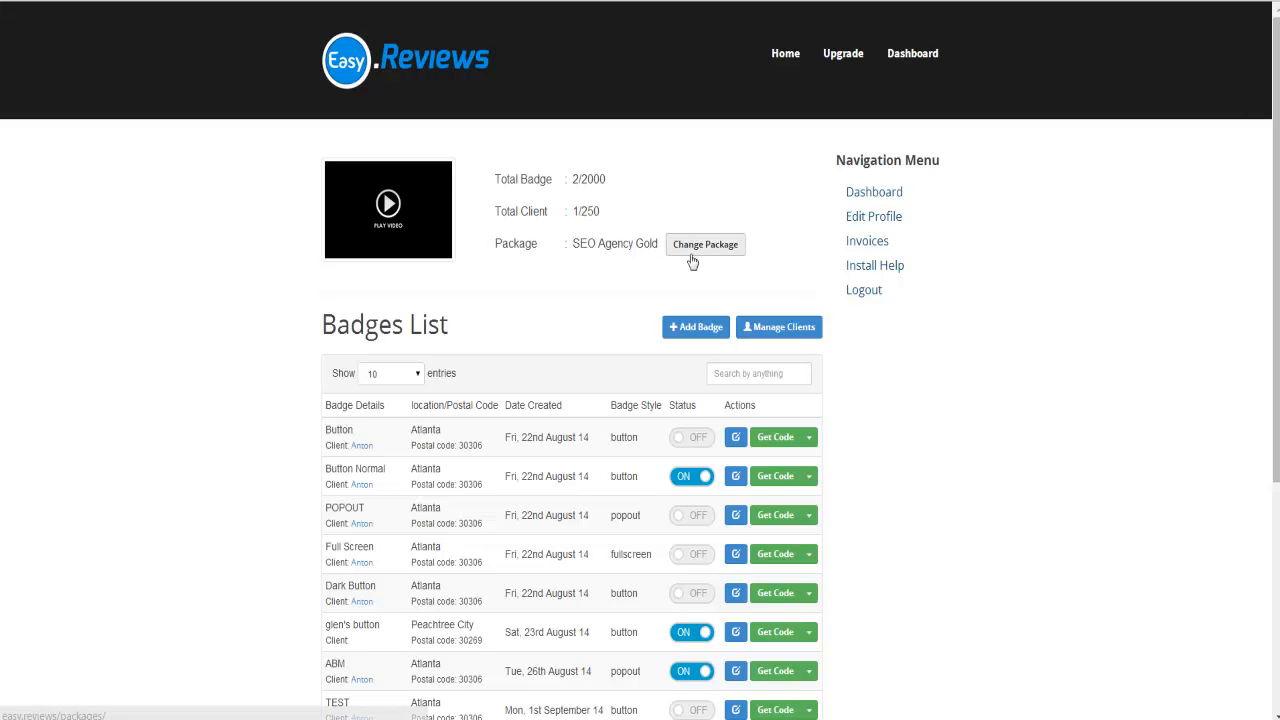
Step: Open the client list and examine the company and contact fields of the new-client form, closing it without saving
left_click(778, 329)
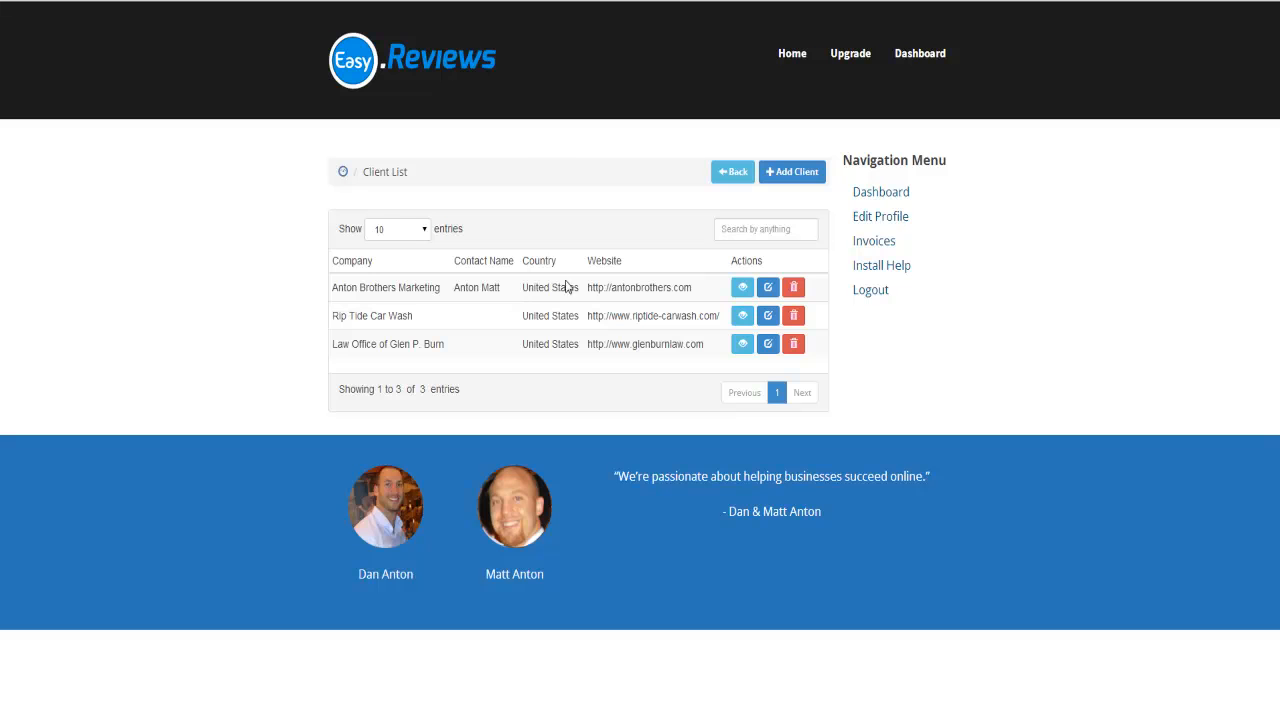
left_click(793, 175)
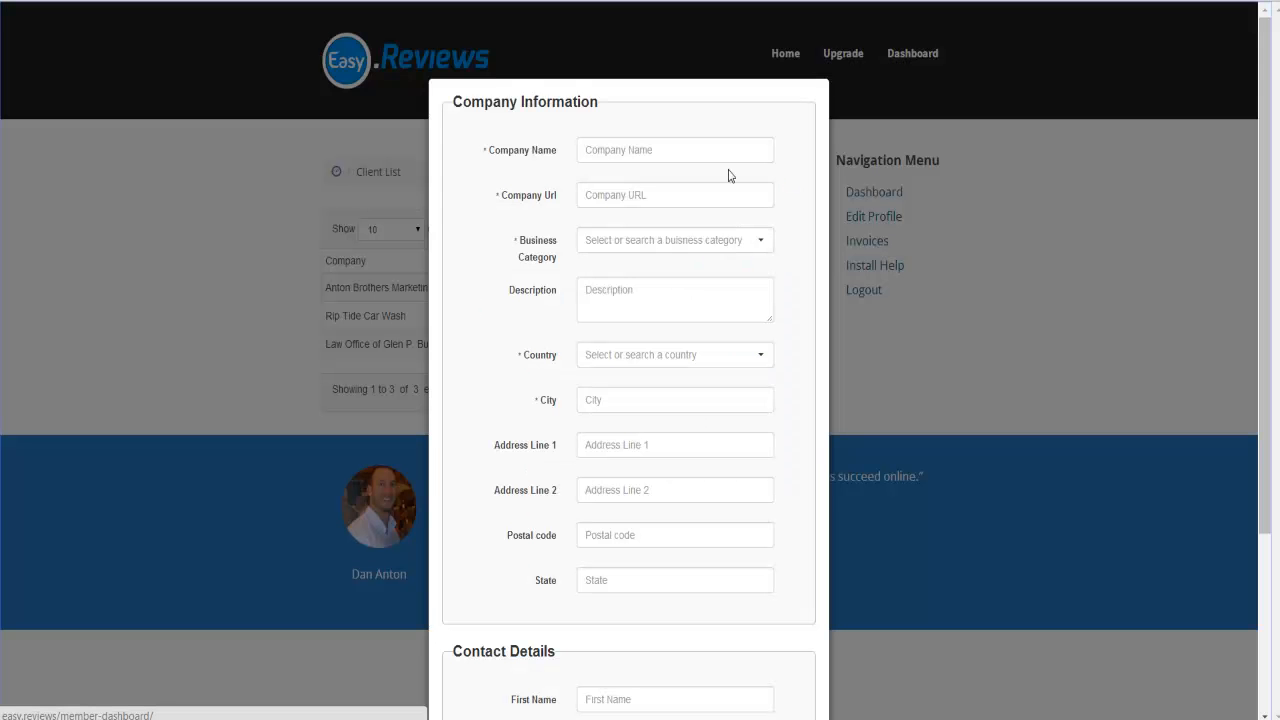
left_click(630, 155)
left_click(619, 190)
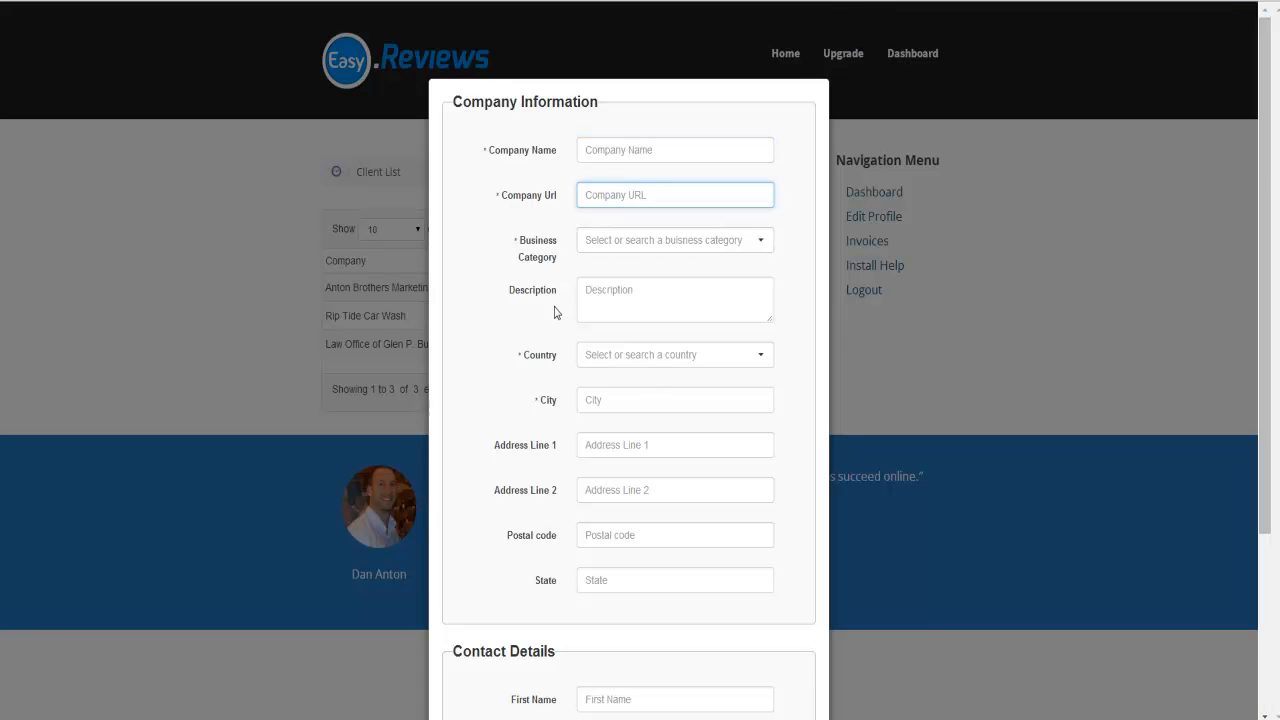
scroll(555, 386, "down", 2)
scroll(555, 386, "down", 1)
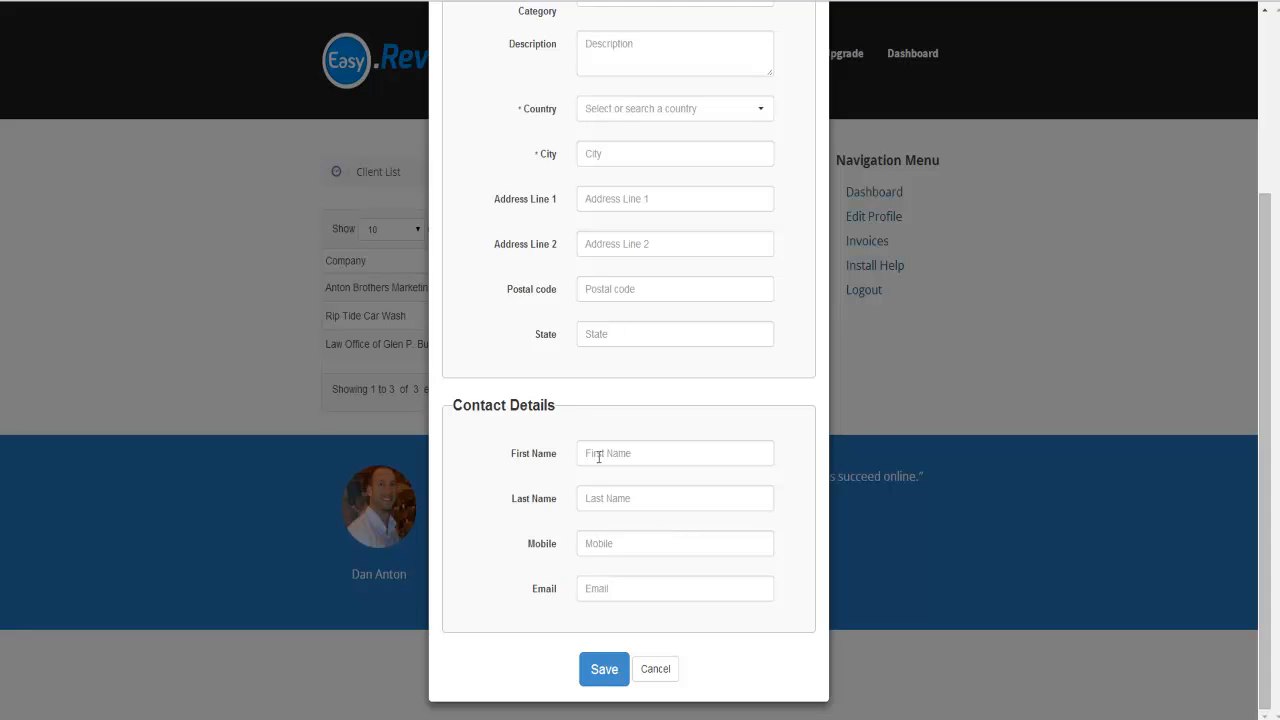
scroll(597, 456, "up", 3)
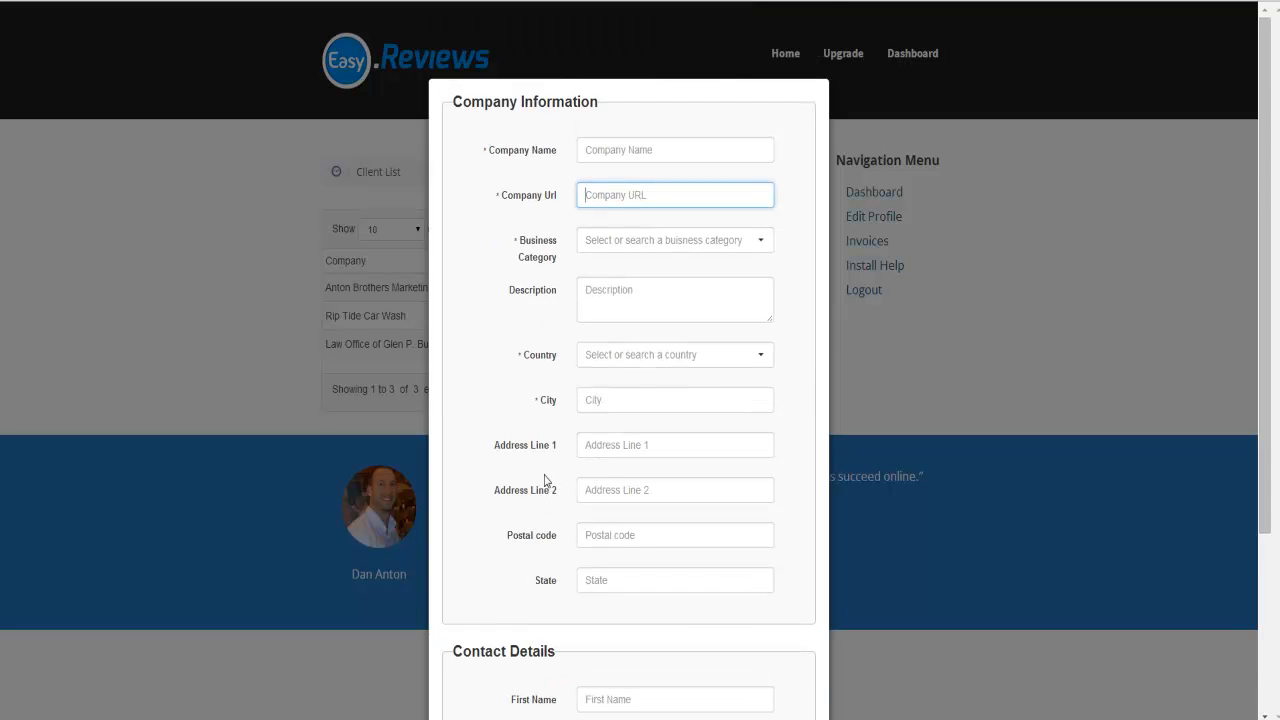
scroll(545, 481, "down", 3)
left_click(654, 688)
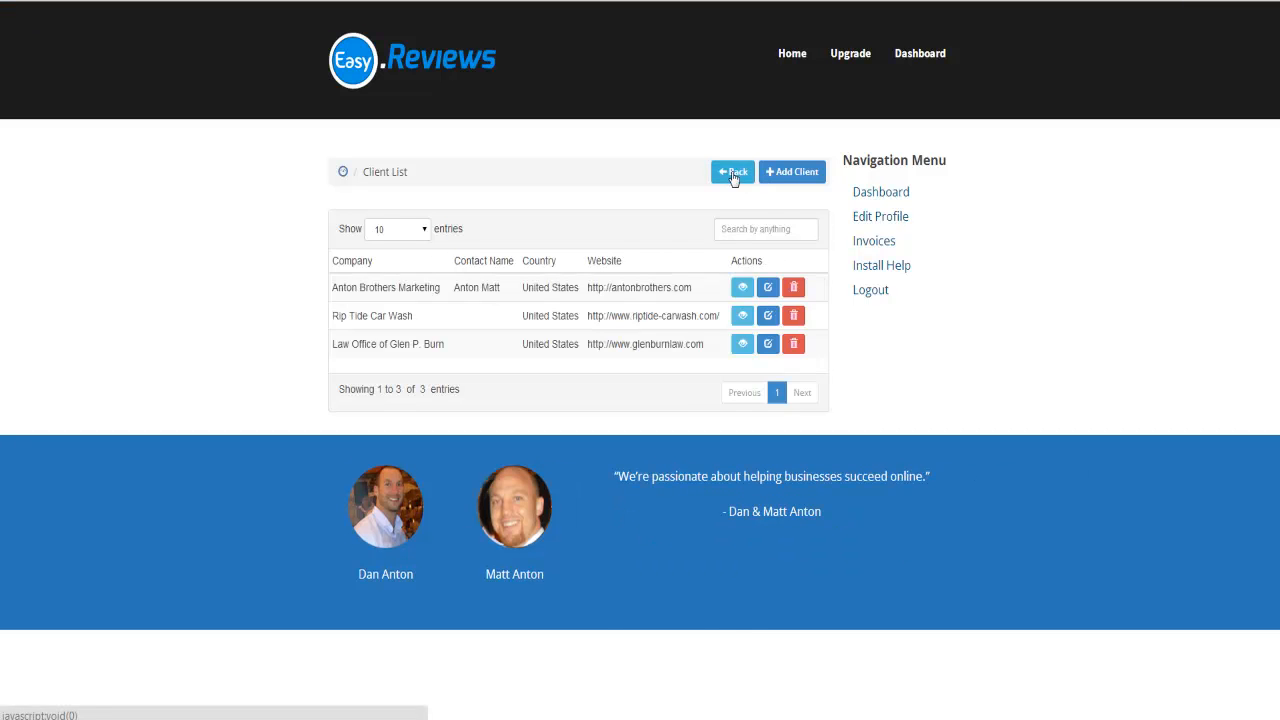
Step: Return to the badges list, start a new badge and name it "Demo Badge"
left_click(733, 175)
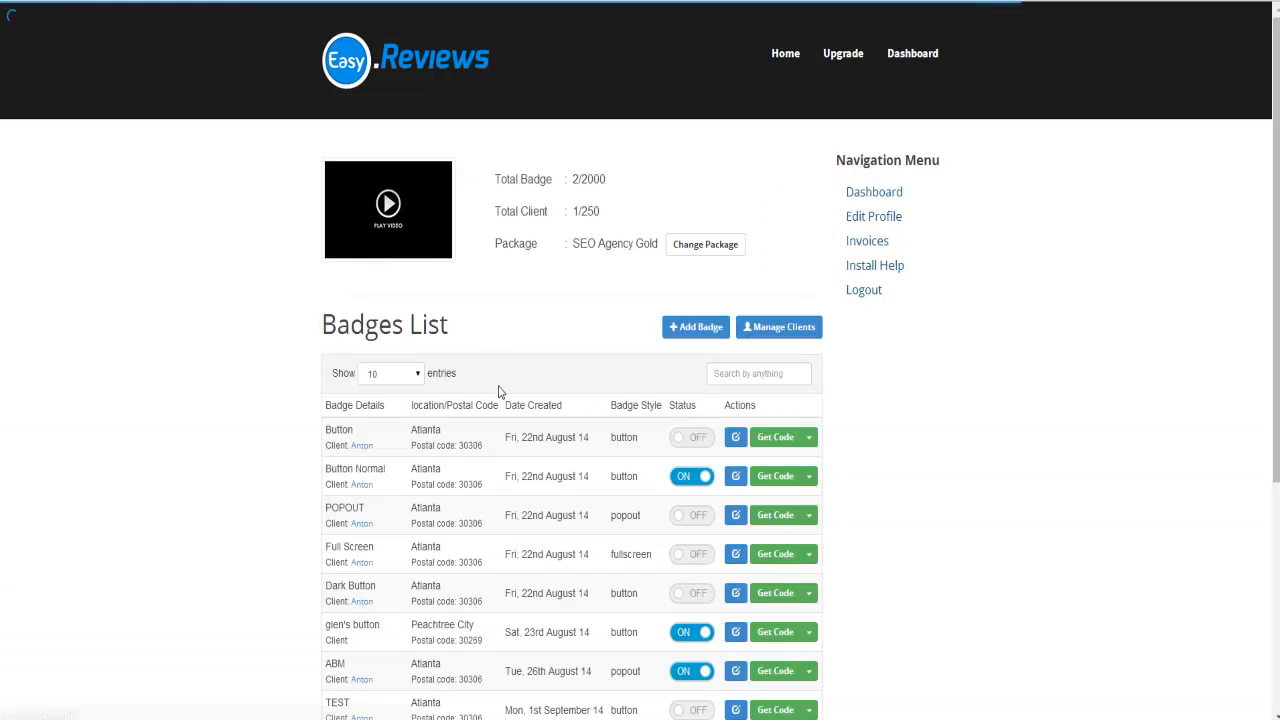
left_click(690, 330)
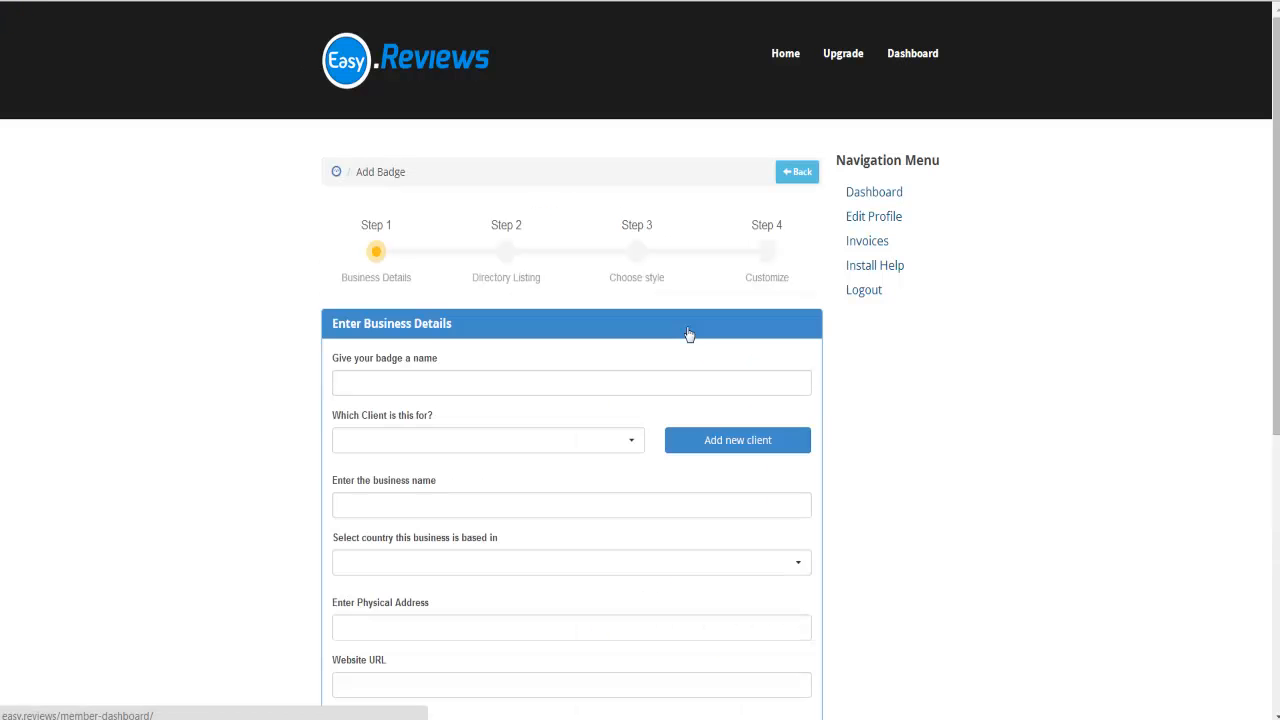
scroll(644, 321, "down", 2)
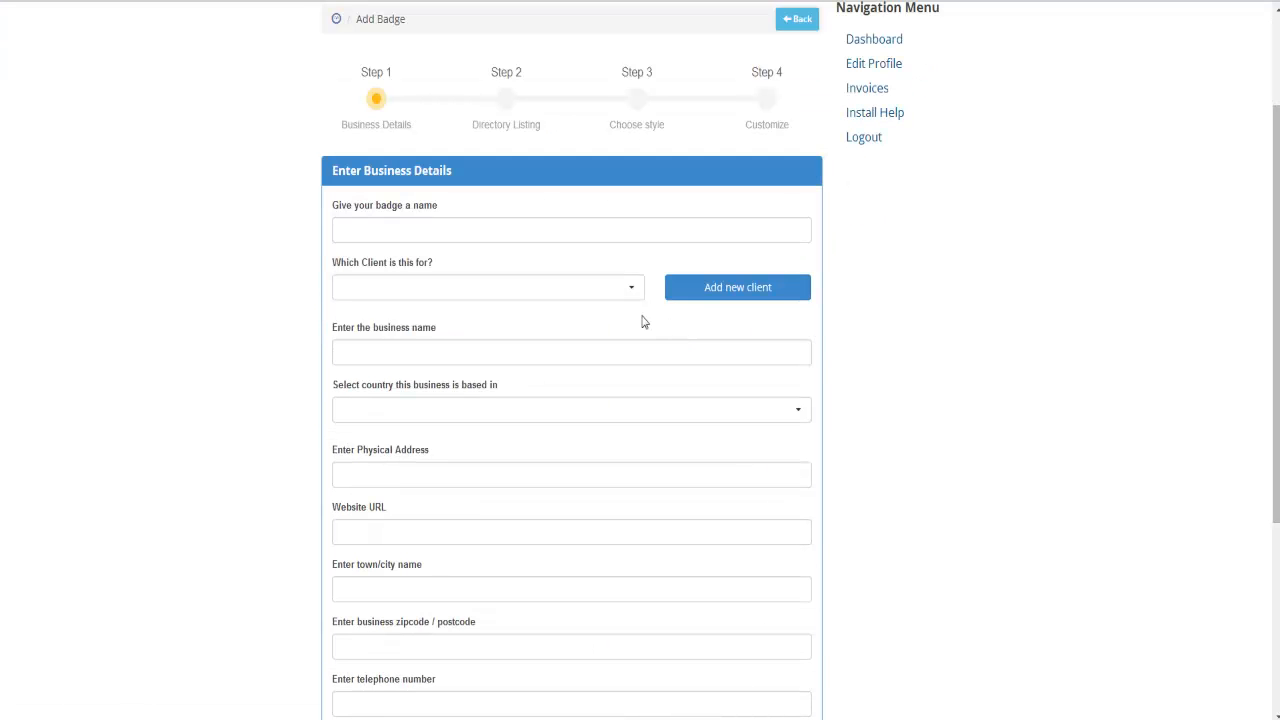
left_click(423, 228)
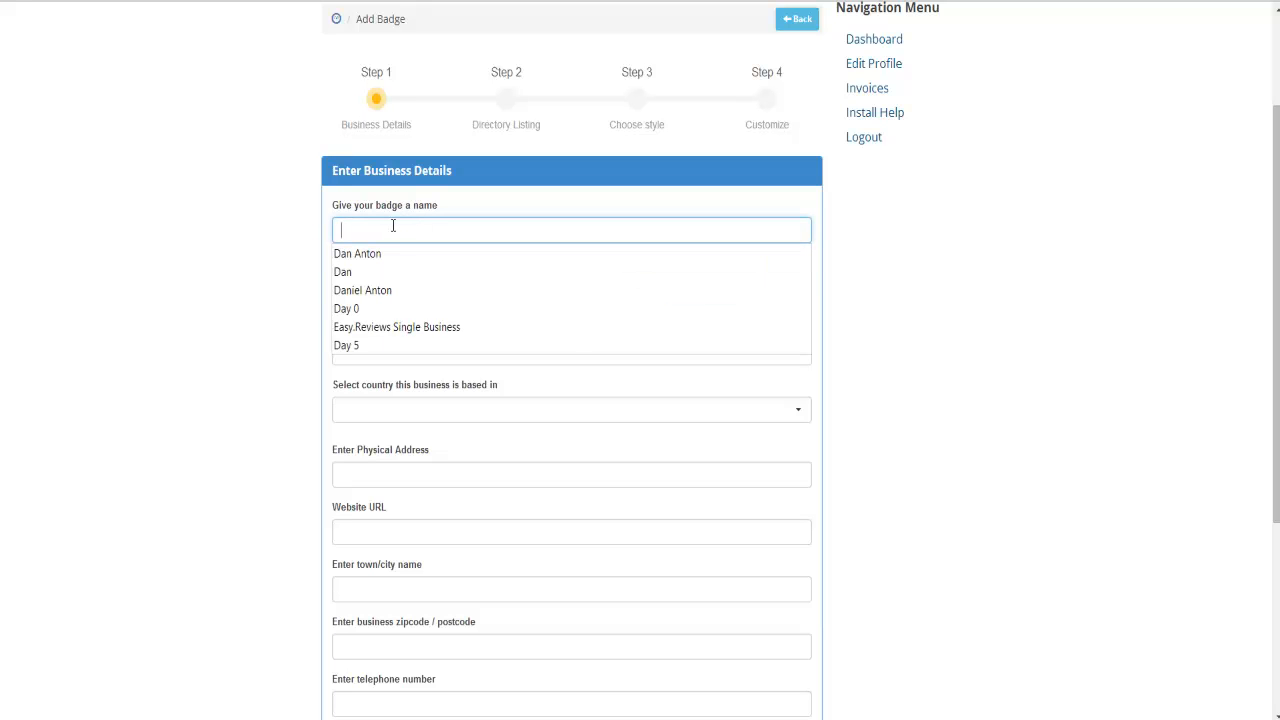
type("Demo Badge")
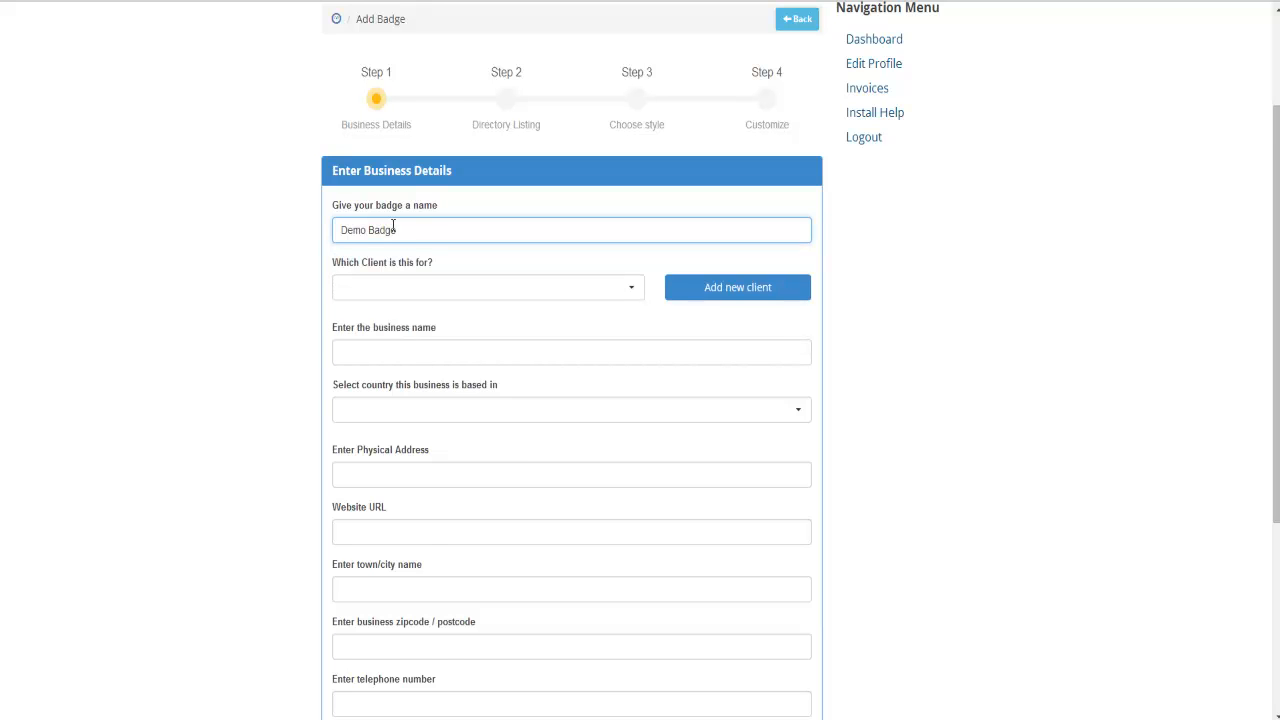
Step: Assign the badge to the existing client Anton Brothers Marketing so its business details fill in
scroll(417, 269, "down", 1)
left_click(633, 212)
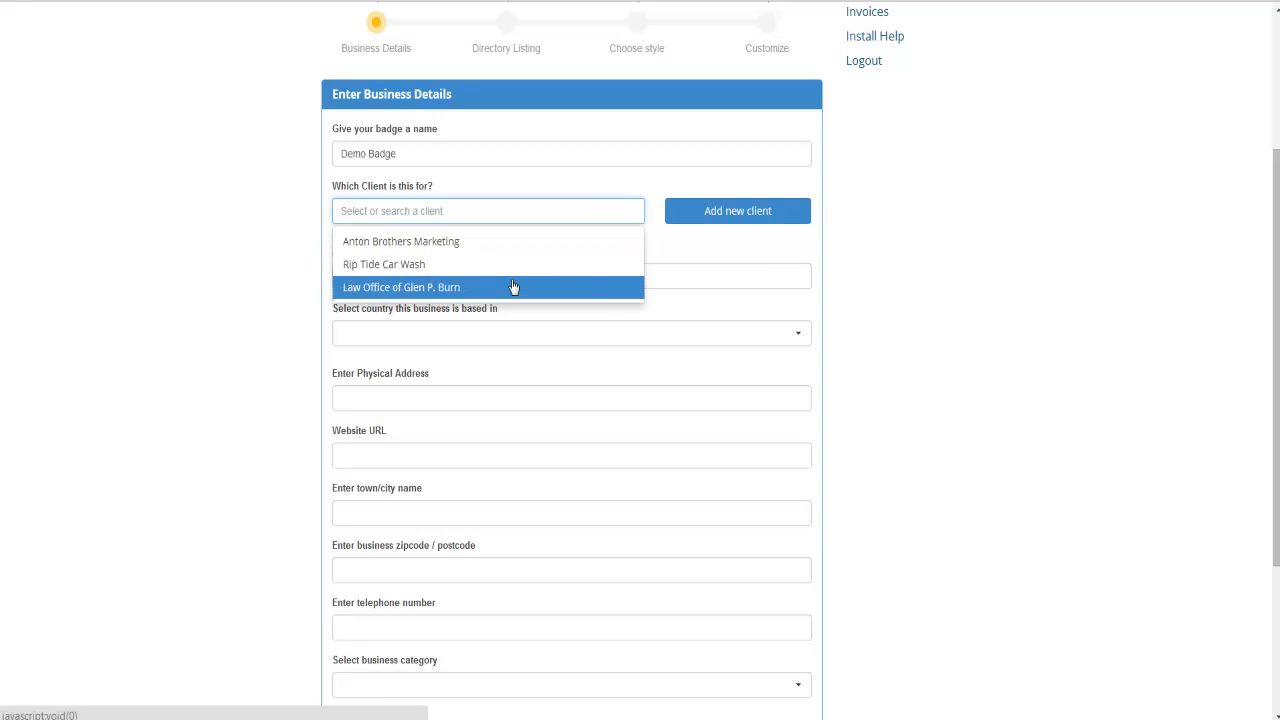
left_click(449, 243)
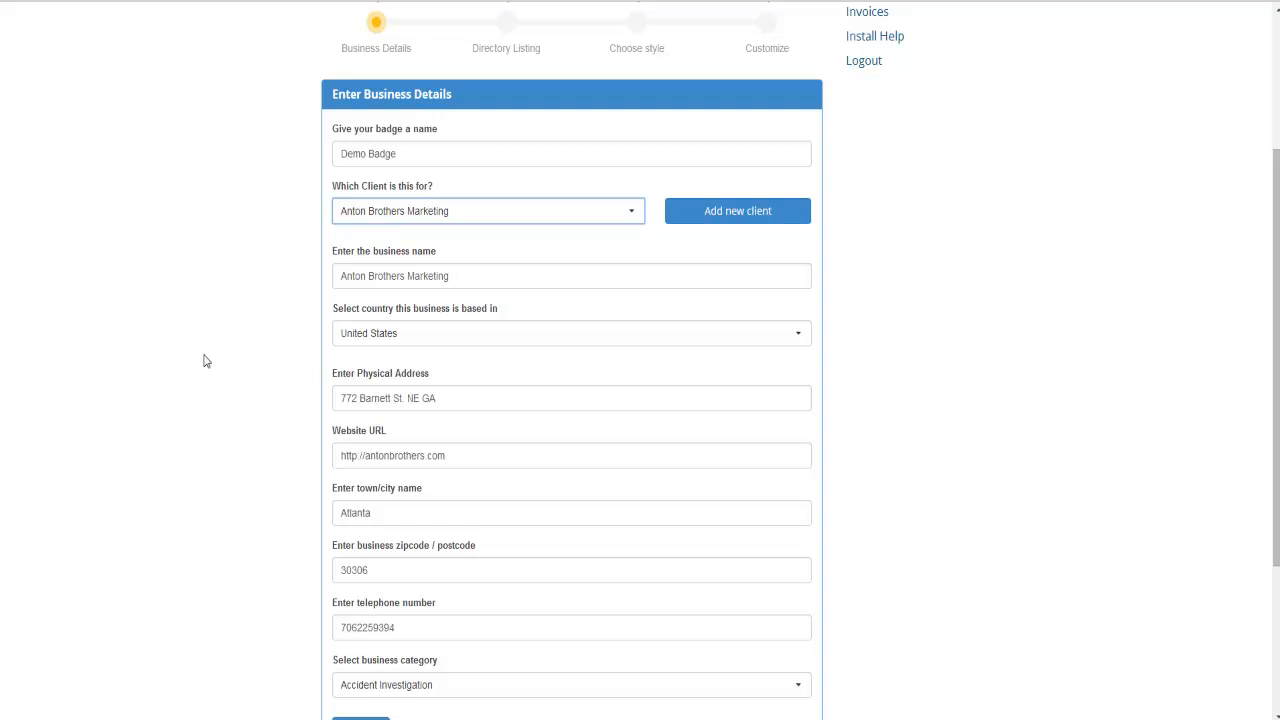
Step: Set the business category to Marketing and continue to the directory listings
scroll(294, 404, "down", 2)
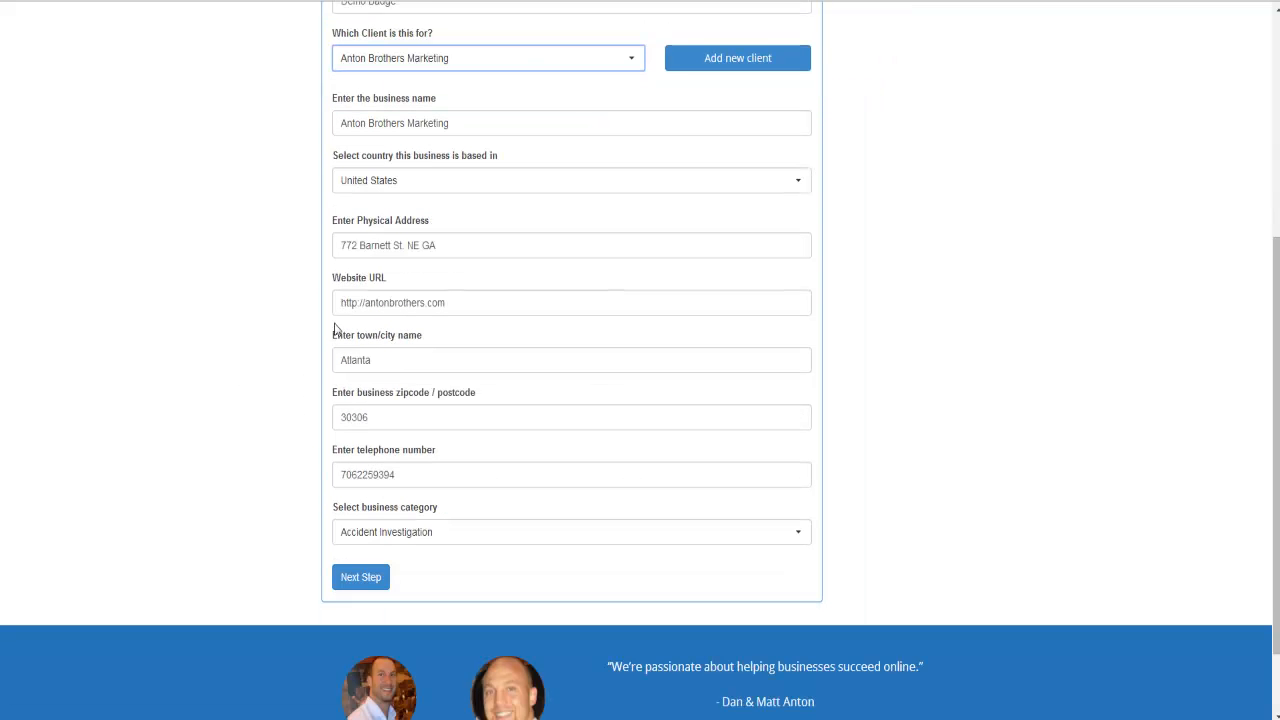
left_click(507, 531)
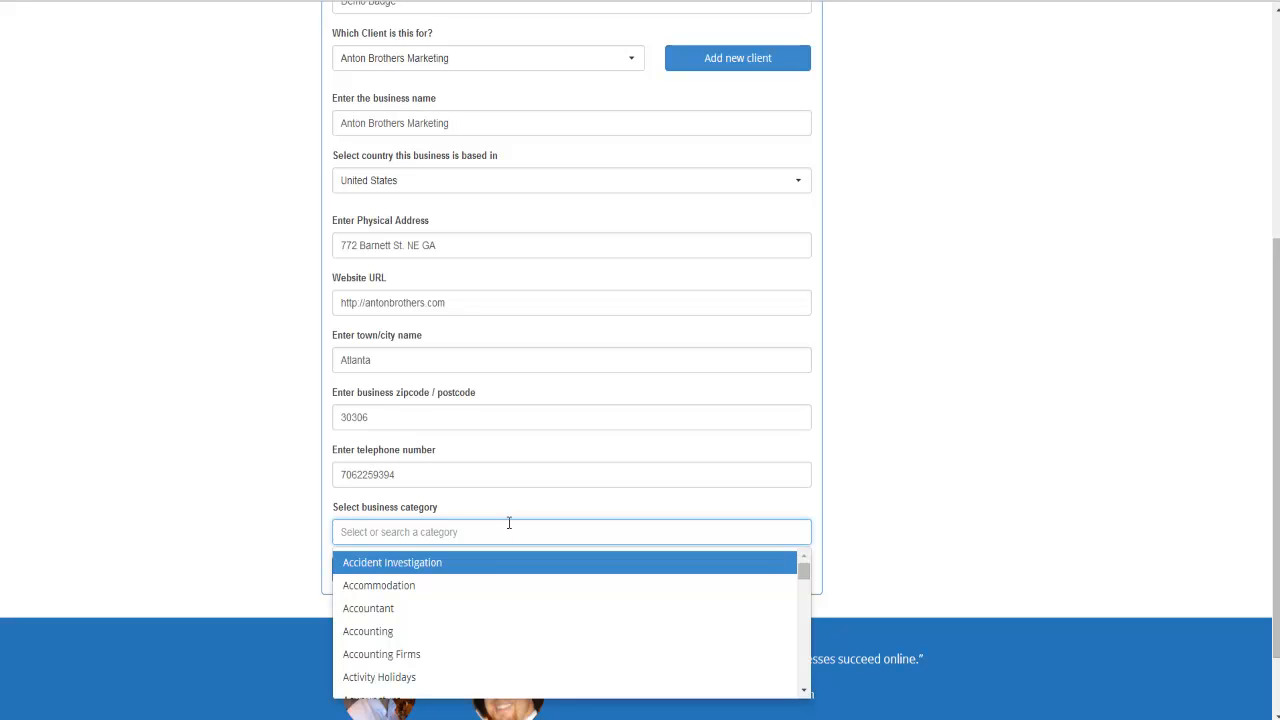
type("market")
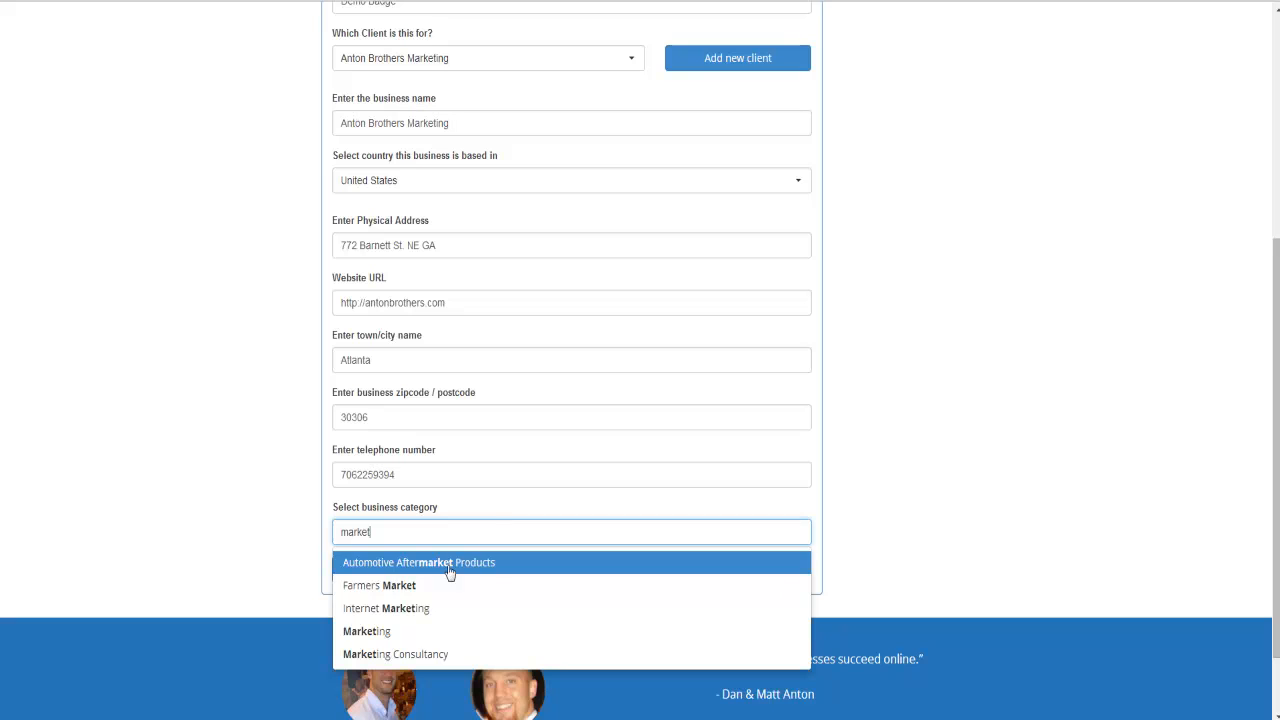
left_click(372, 630)
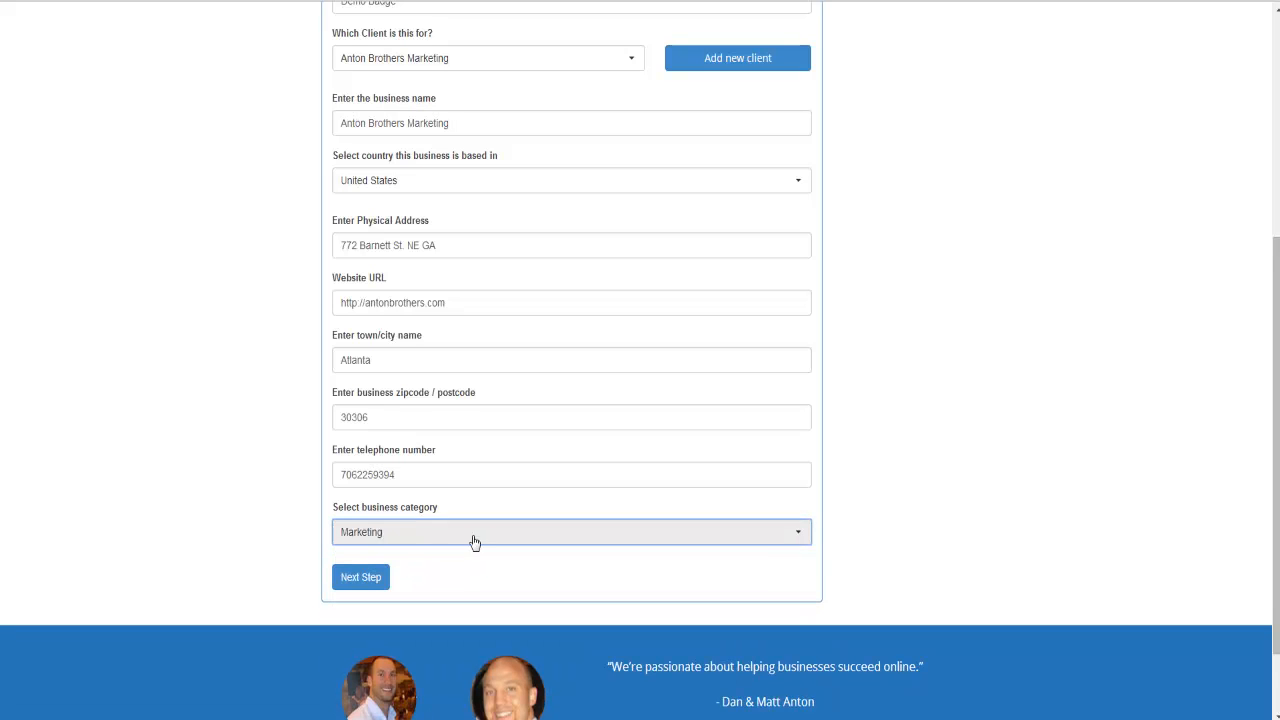
left_click(362, 578)
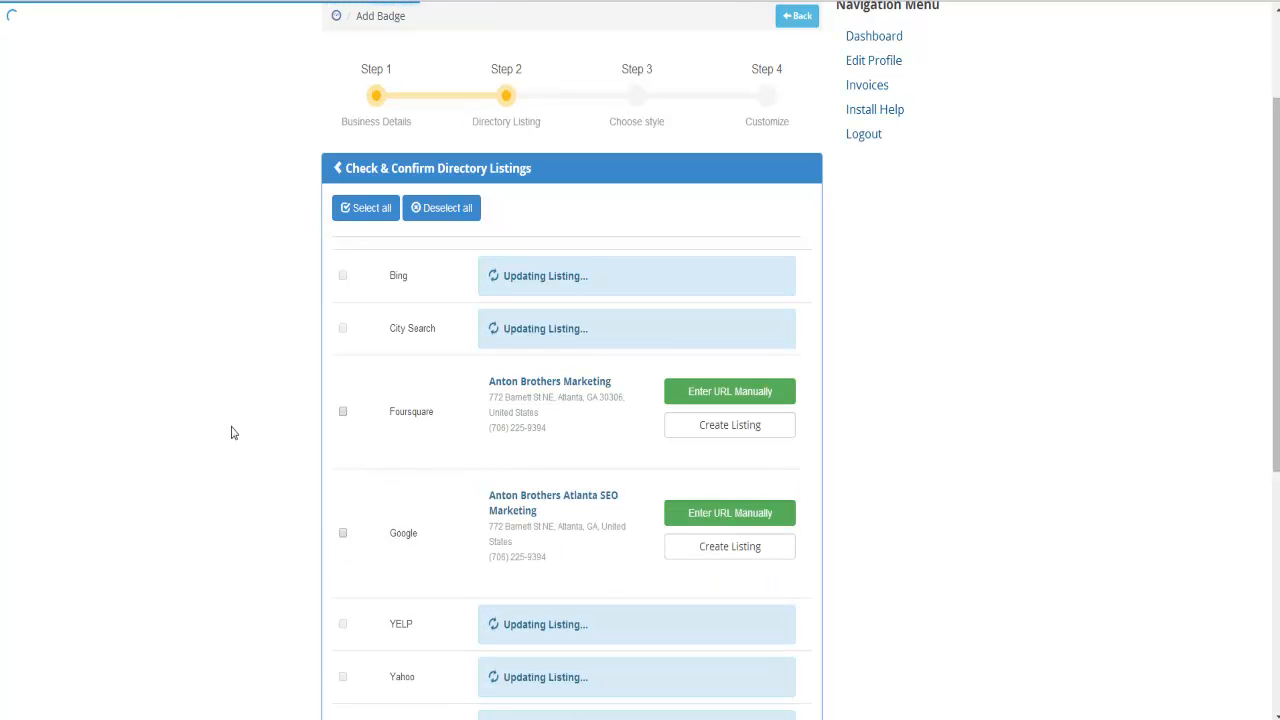
Step: Examine the directory listings for the business, from Bing through TripAdvisor, checking each one's name and address
scroll(300, 350, "down", 1)
scroll(294, 330, "down", 4)
scroll(295, 337, "up", 2)
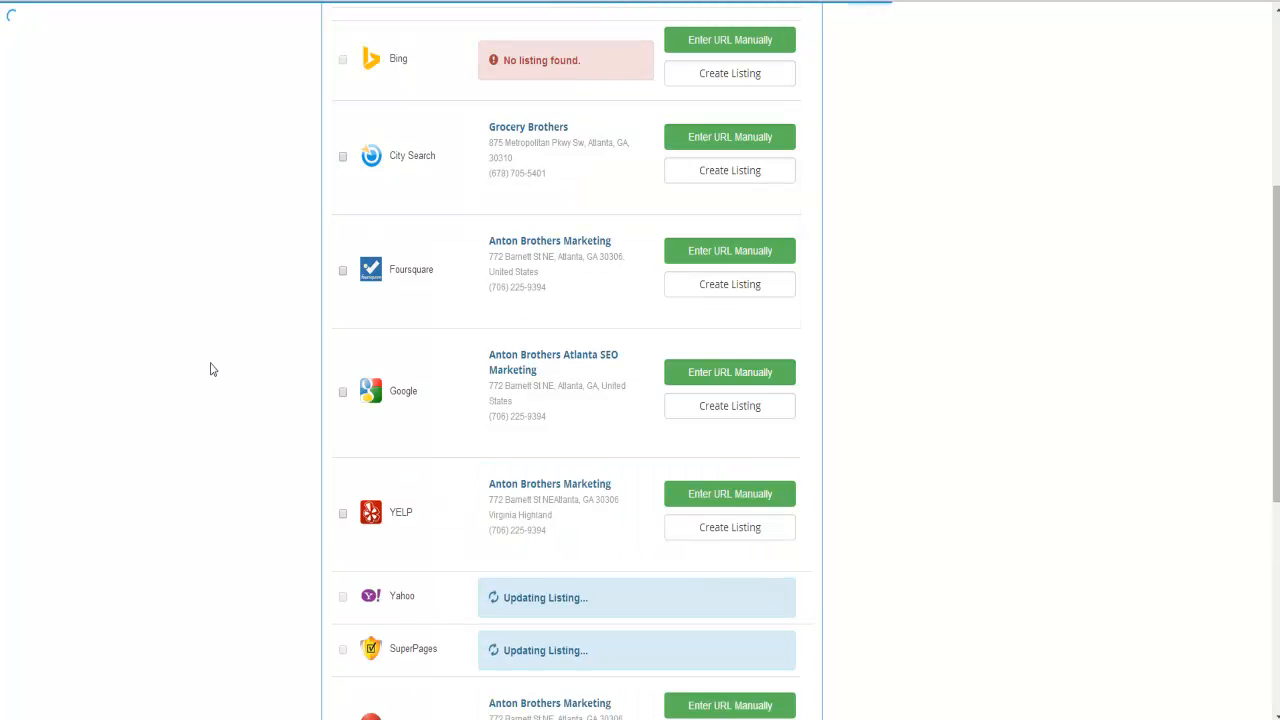
scroll(212, 374, "down", 3)
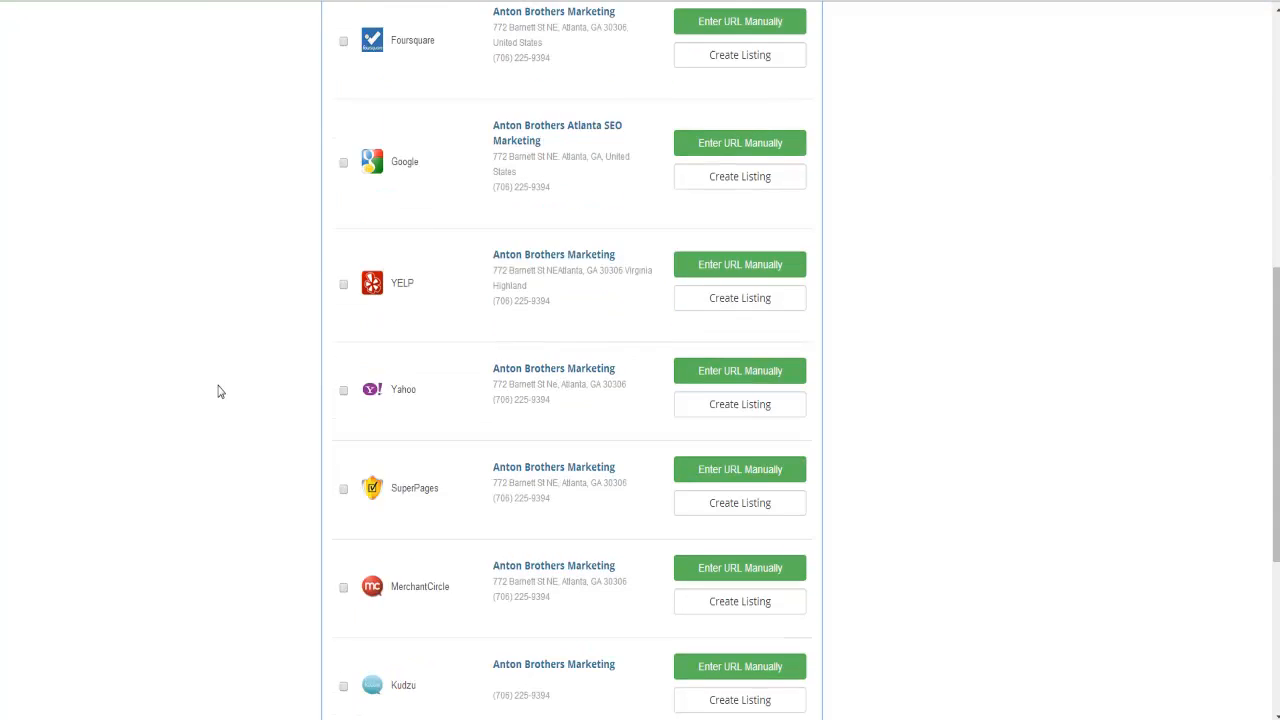
scroll(220, 391, "down", 2)
scroll(254, 383, "down", 2)
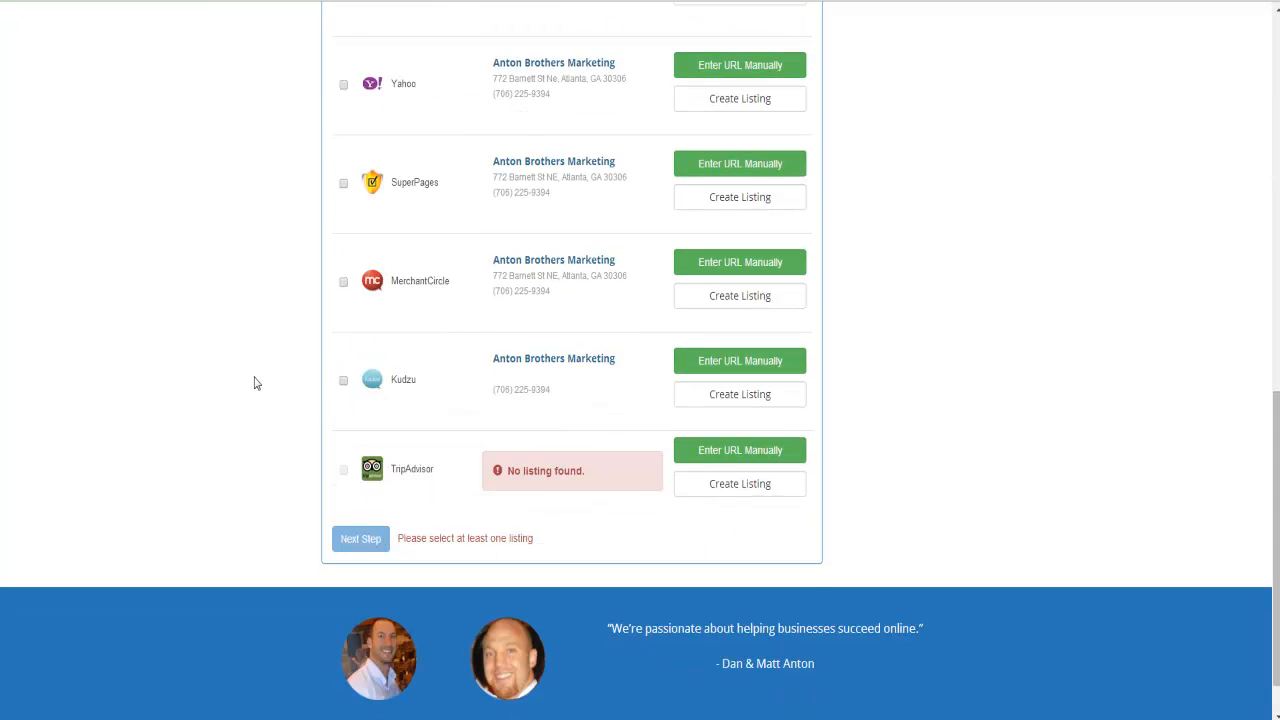
scroll(287, 385, "up", 8)
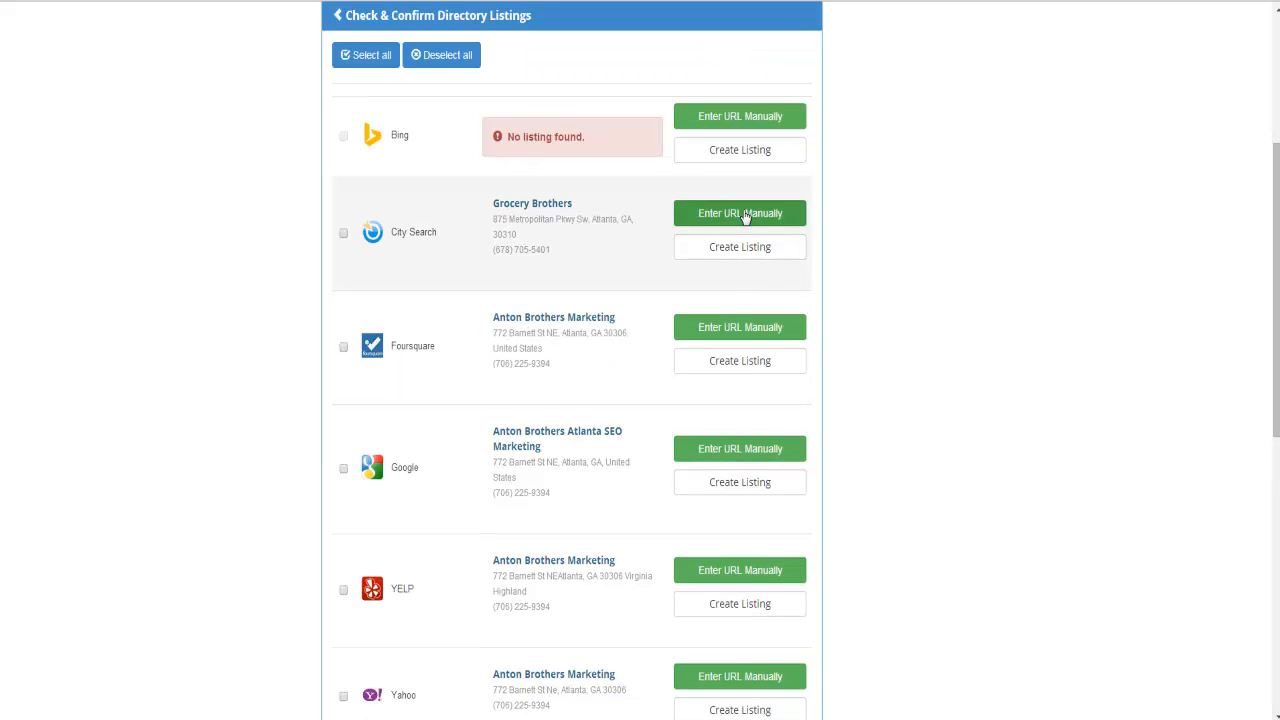
Step: Open the manual URL entry of the City Search listing and close it without saving
left_click(725, 216)
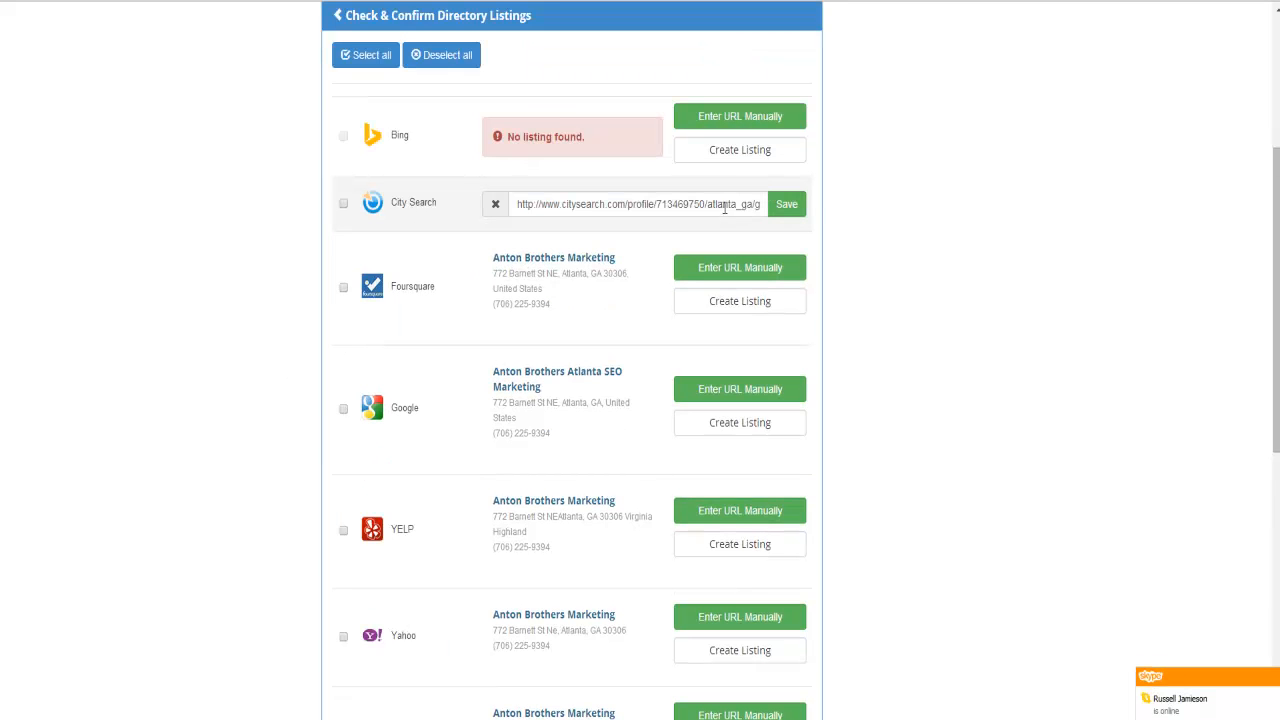
left_click(608, 204)
left_click_drag(514, 204, 880, 181)
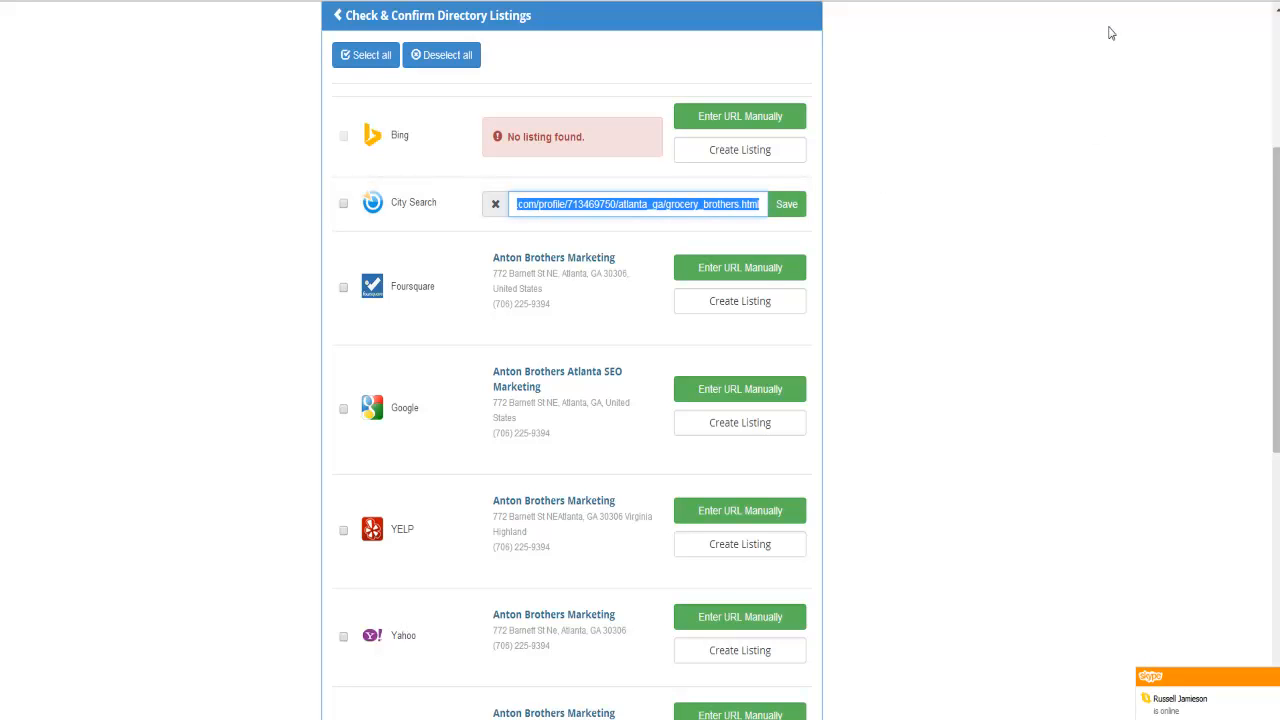
left_click(494, 205)
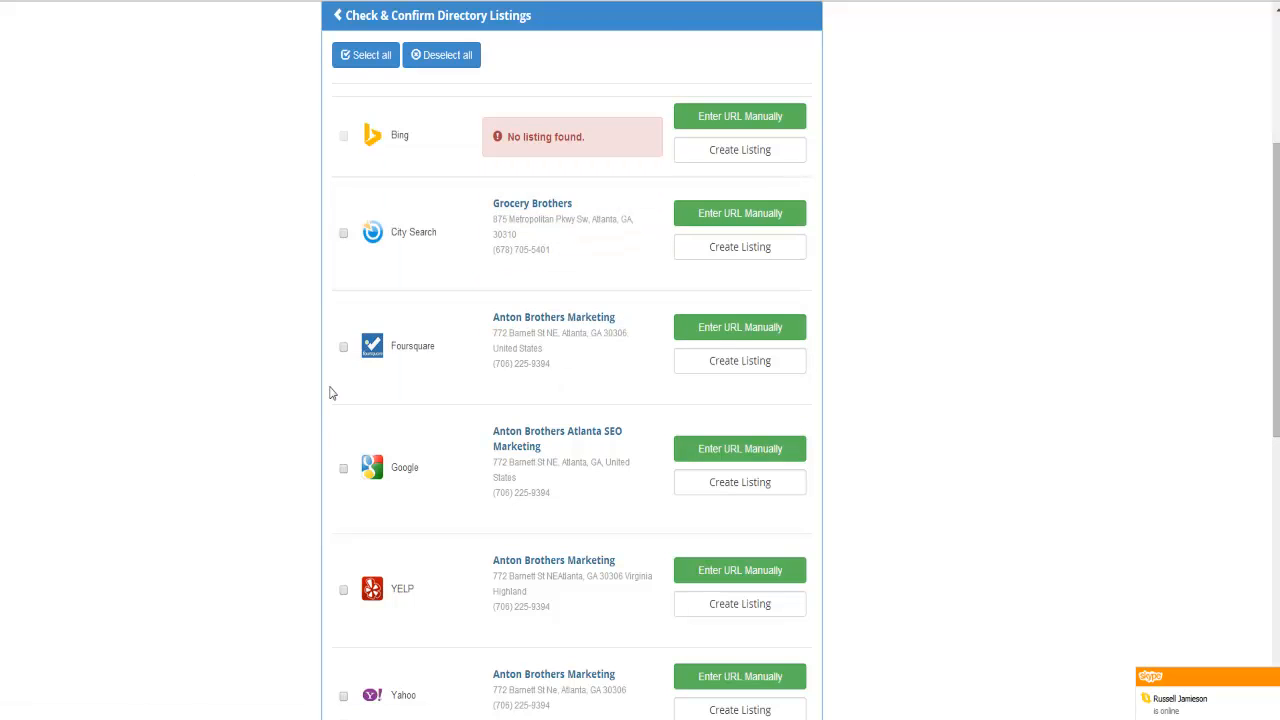
scroll(332, 395, "down", 4)
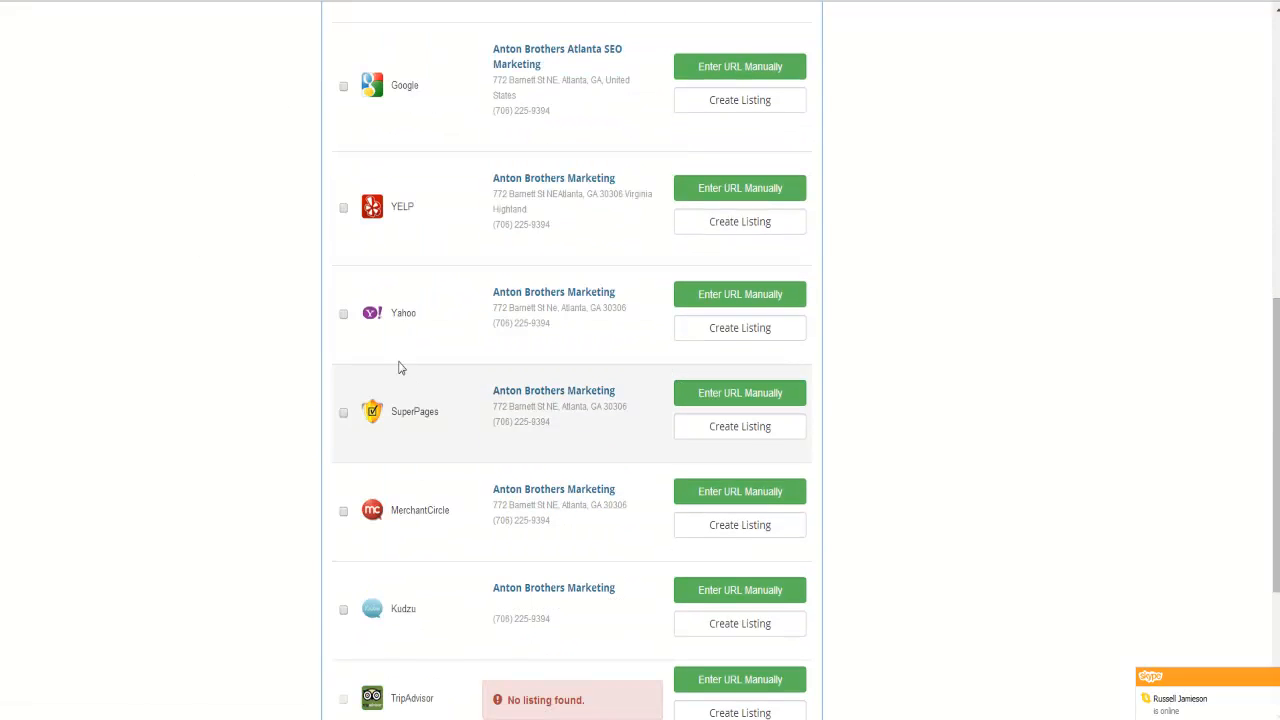
left_click(343, 208)
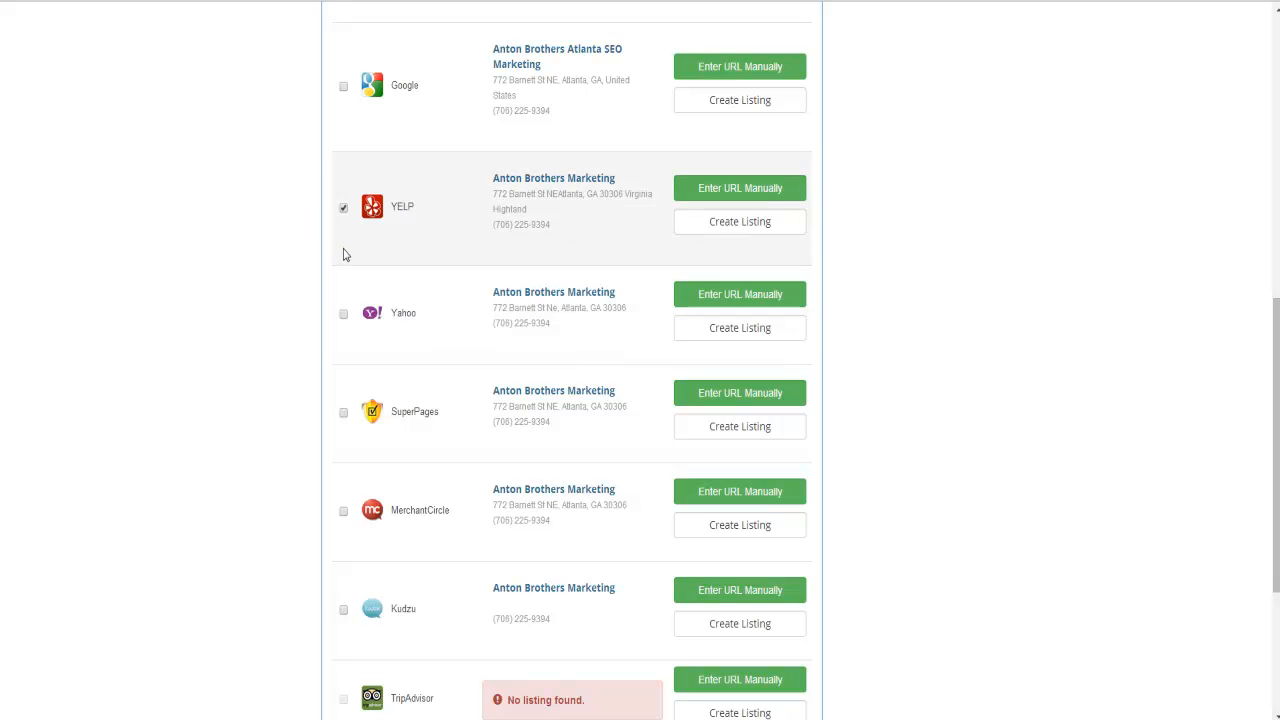
left_click(343, 208)
Step: Include all available directory listings except City Search and continue to the style selection
scroll(337, 272, "up", 4)
left_click(366, 56)
left_click(343, 233)
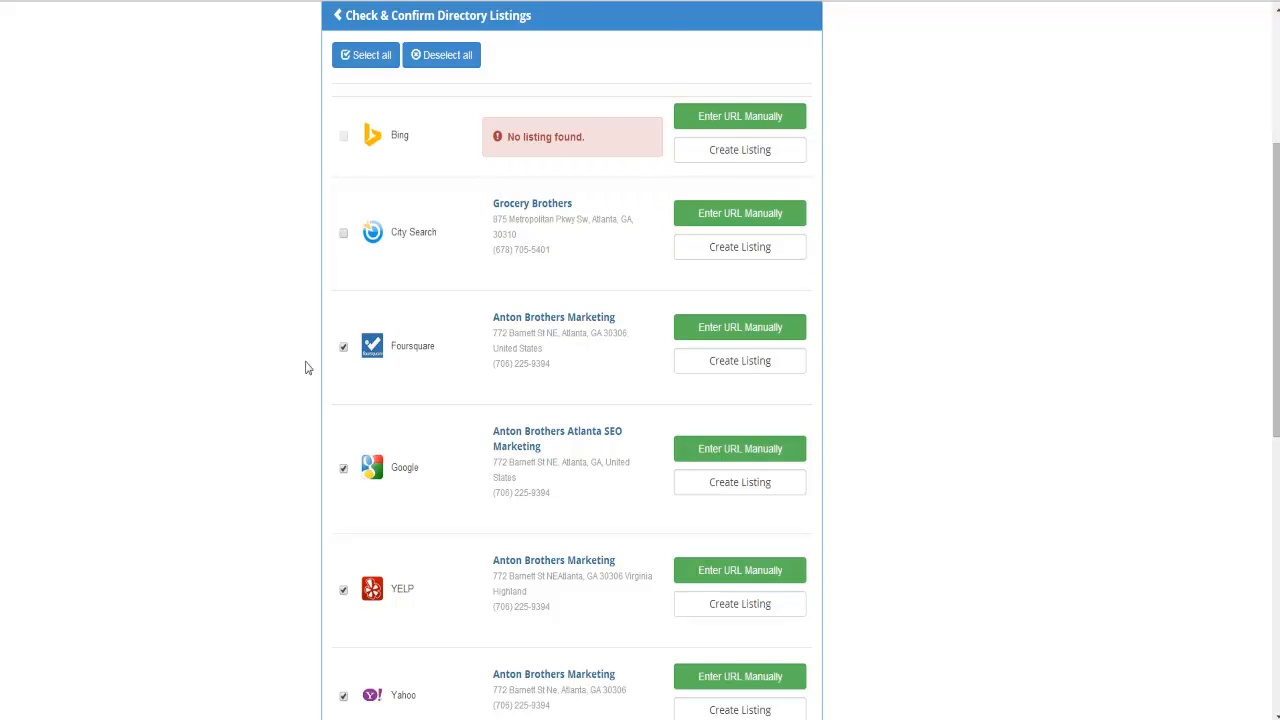
scroll(306, 366, "down", 5)
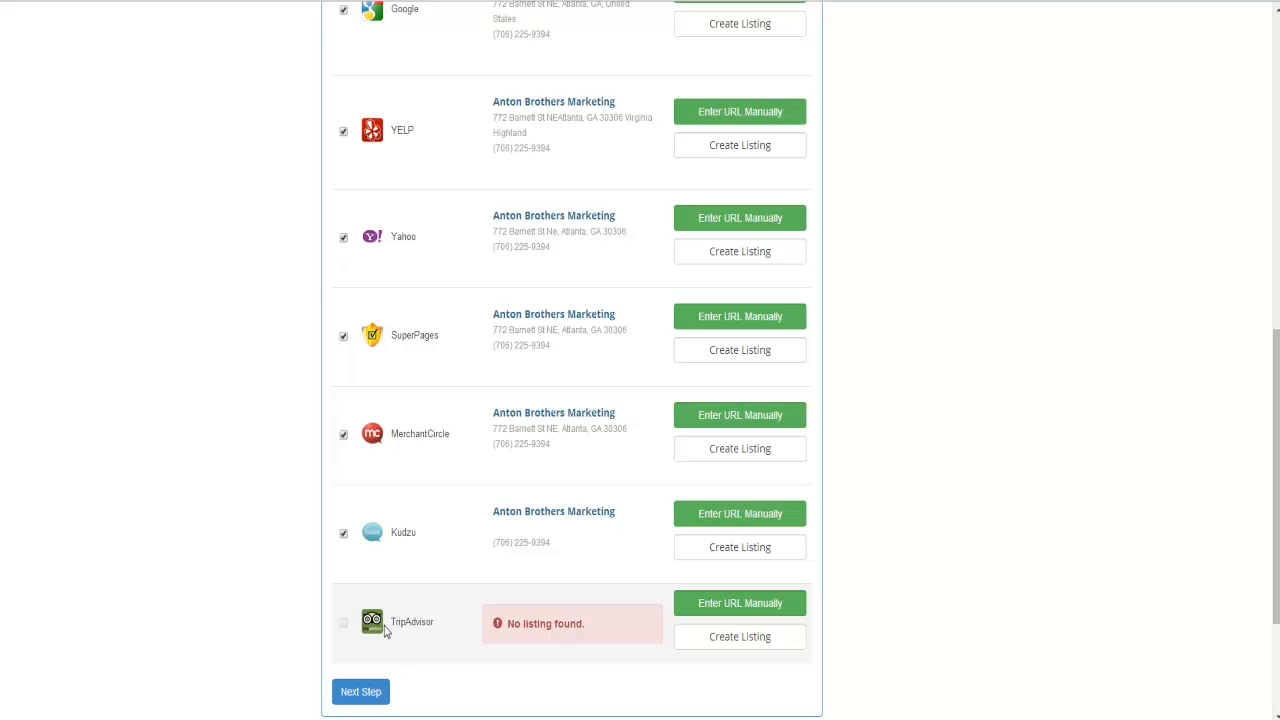
scroll(315, 452, "up", 4)
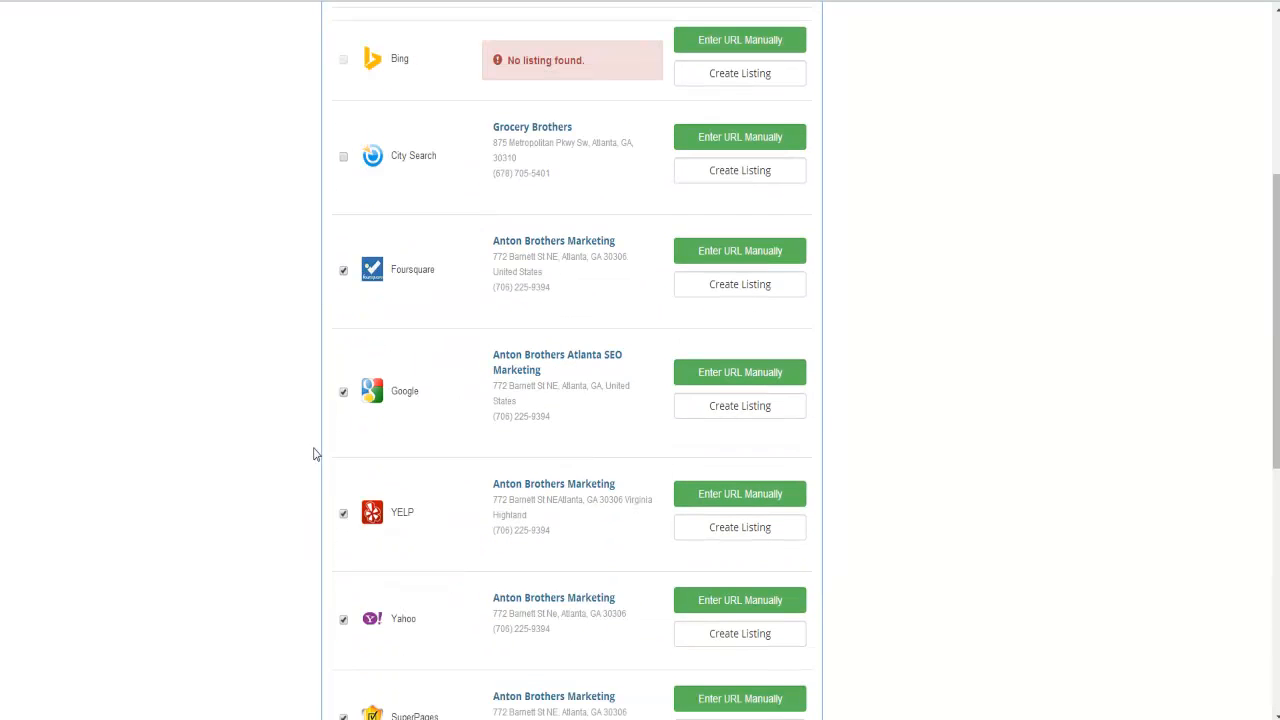
scroll(314, 457, "up", 2)
scroll(315, 465, "down", 7)
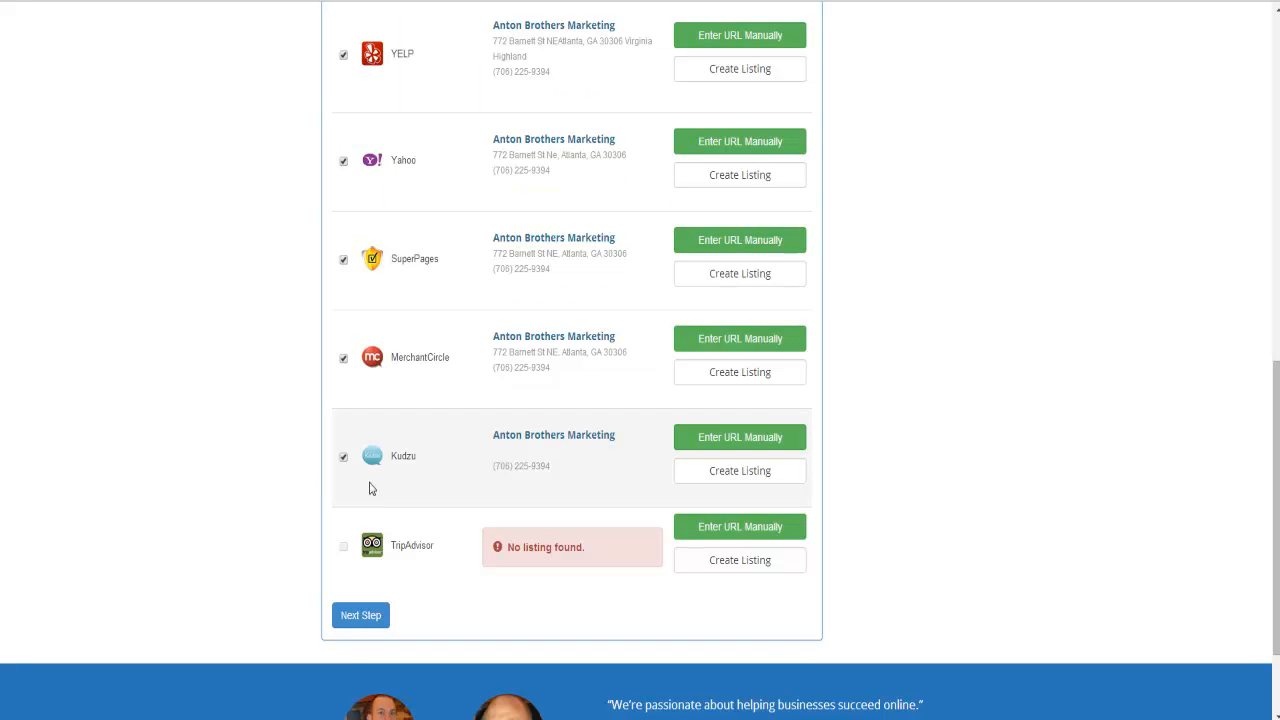
left_click(361, 615)
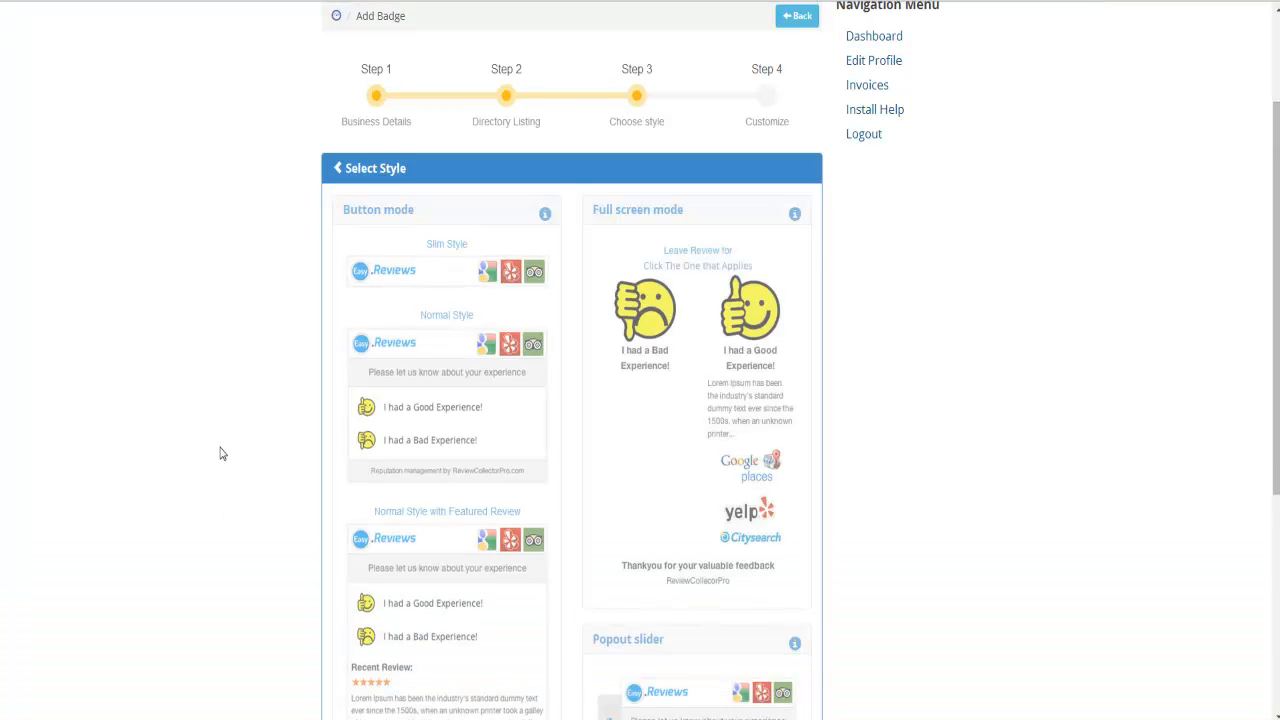
Step: Review the available badge styles, open the Anton Brothers website and try the good and bad experience options of its popout review slider
scroll(221, 453, "down", 1)
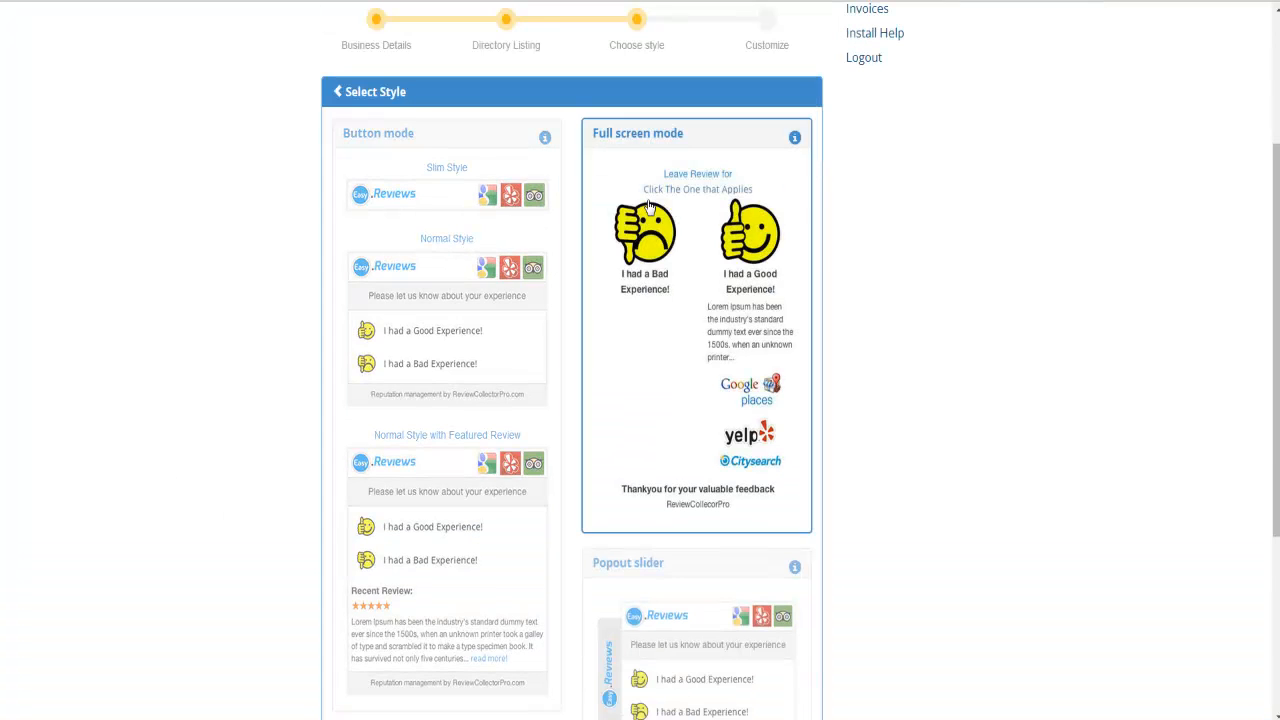
scroll(722, 350, "down", 1)
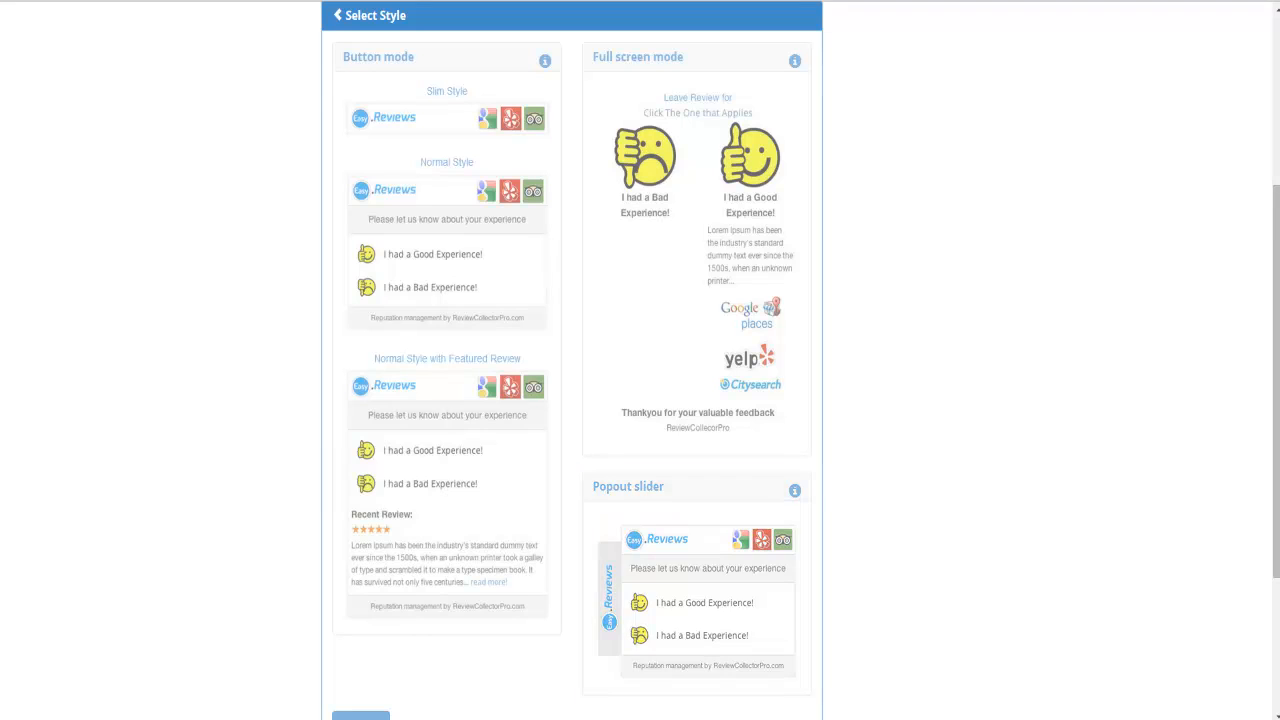
key("ctrl+t")
type("anton")
key("Return")
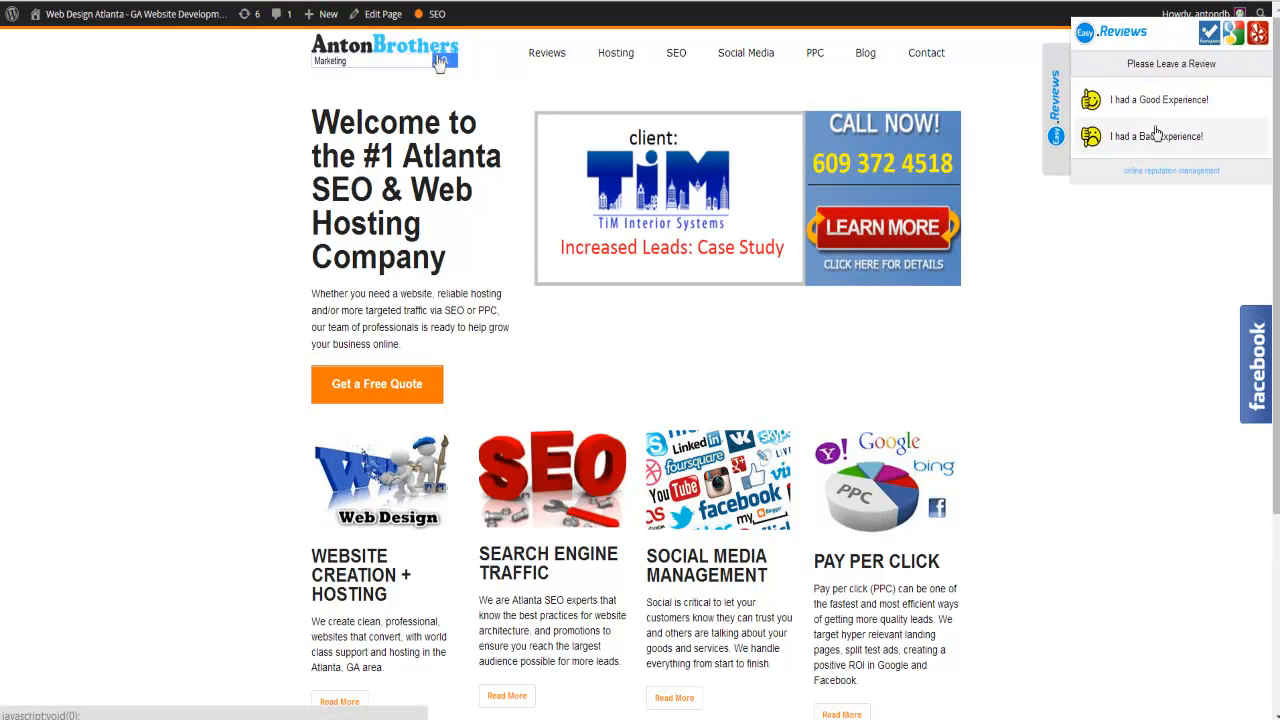
mouse_move(1249, 152)
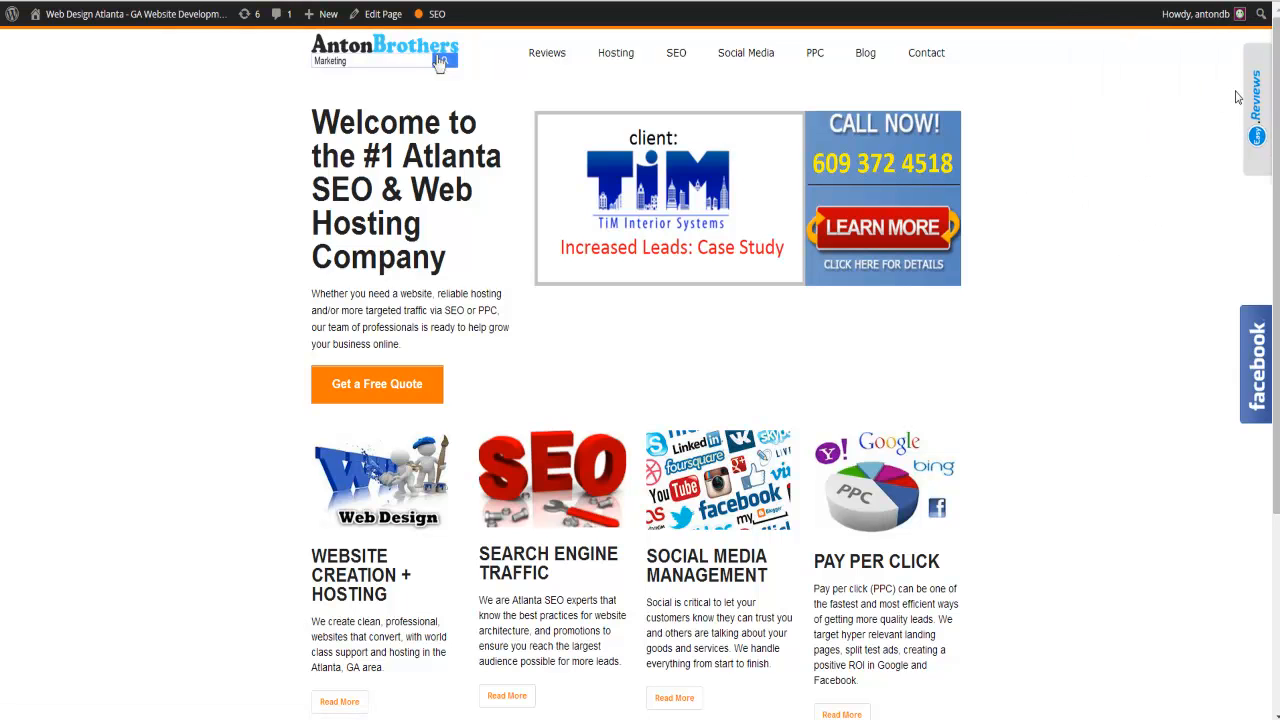
mouse_move(1245, 95)
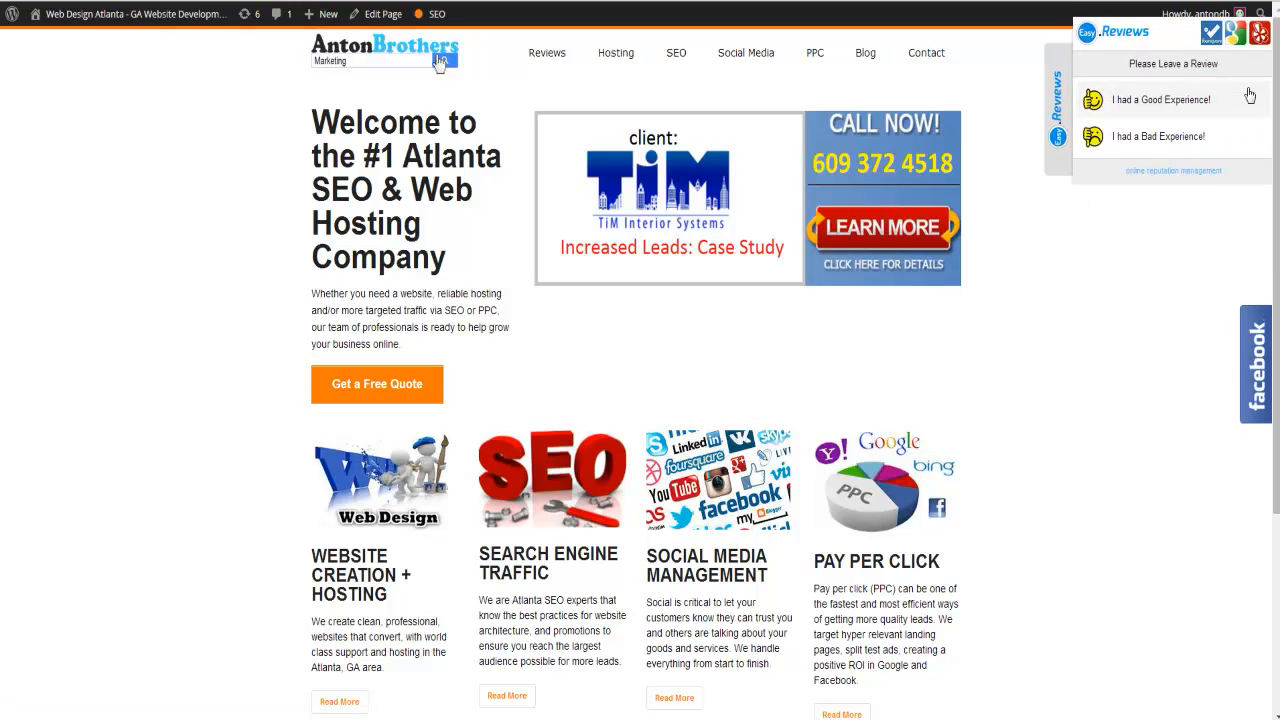
left_click(1193, 100)
left_click(1175, 137)
left_click(1175, 137)
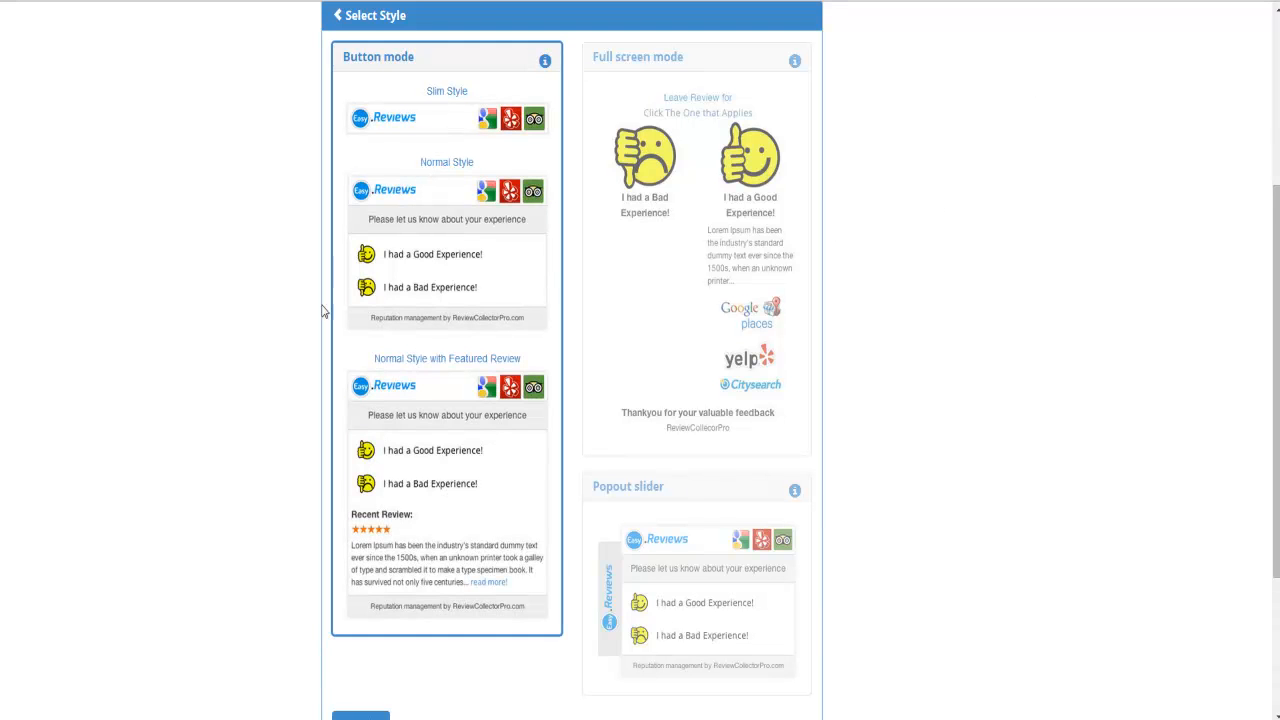
Step: Choose the Button mode style for the badge and continue to the customization step
scroll(291, 450, "down", 2)
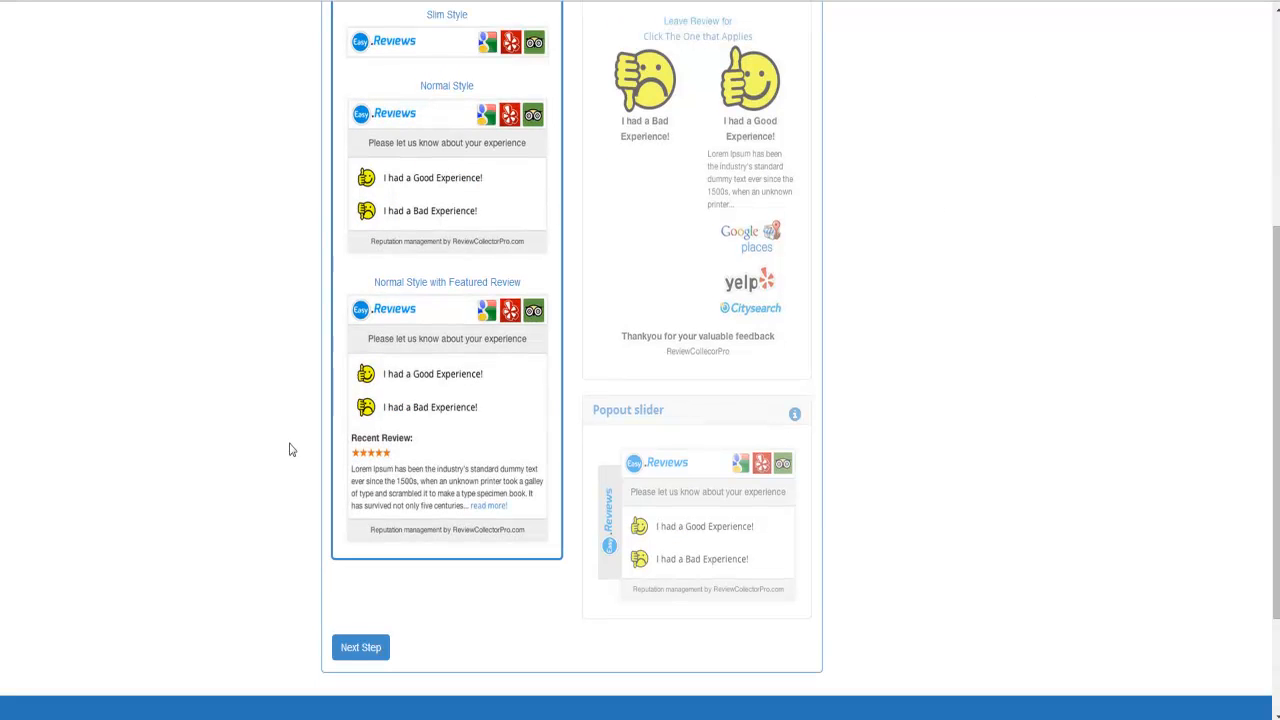
left_click(360, 648)
scroll(175, 540, "down", 2)
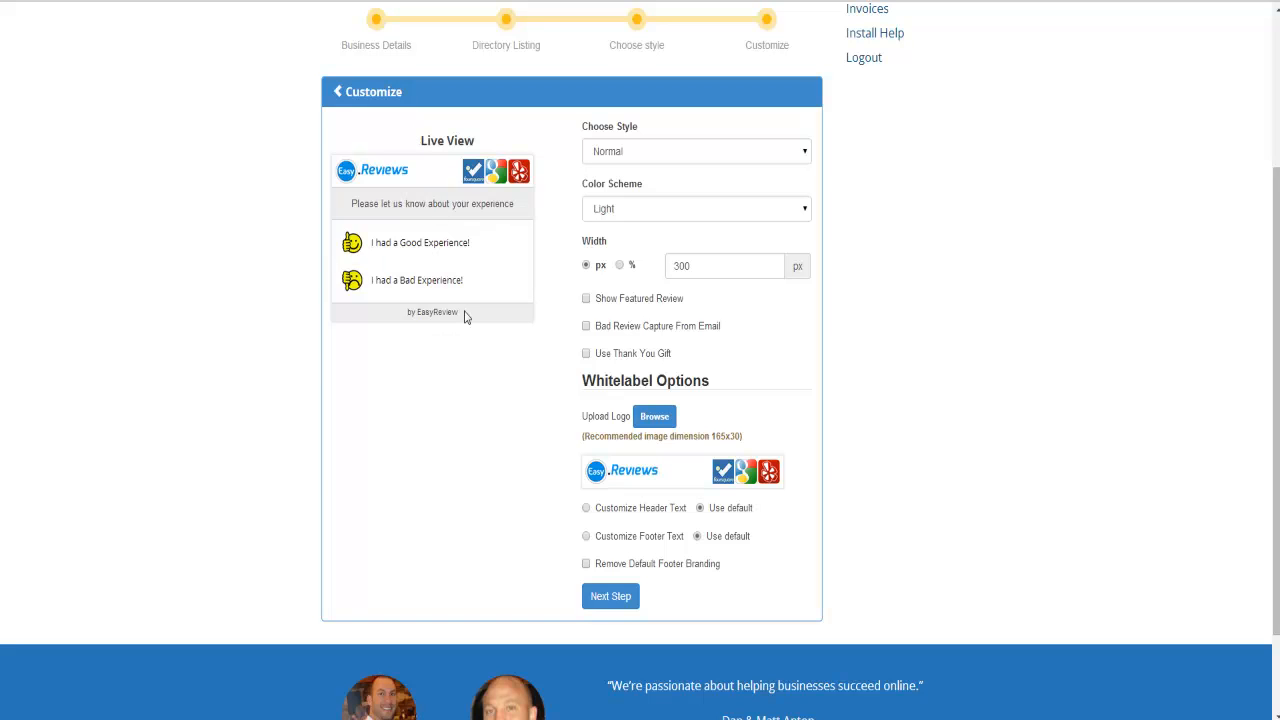
Step: Set the badge's style to Slim and check it in the live view
left_click(684, 152)
left_click(683, 177)
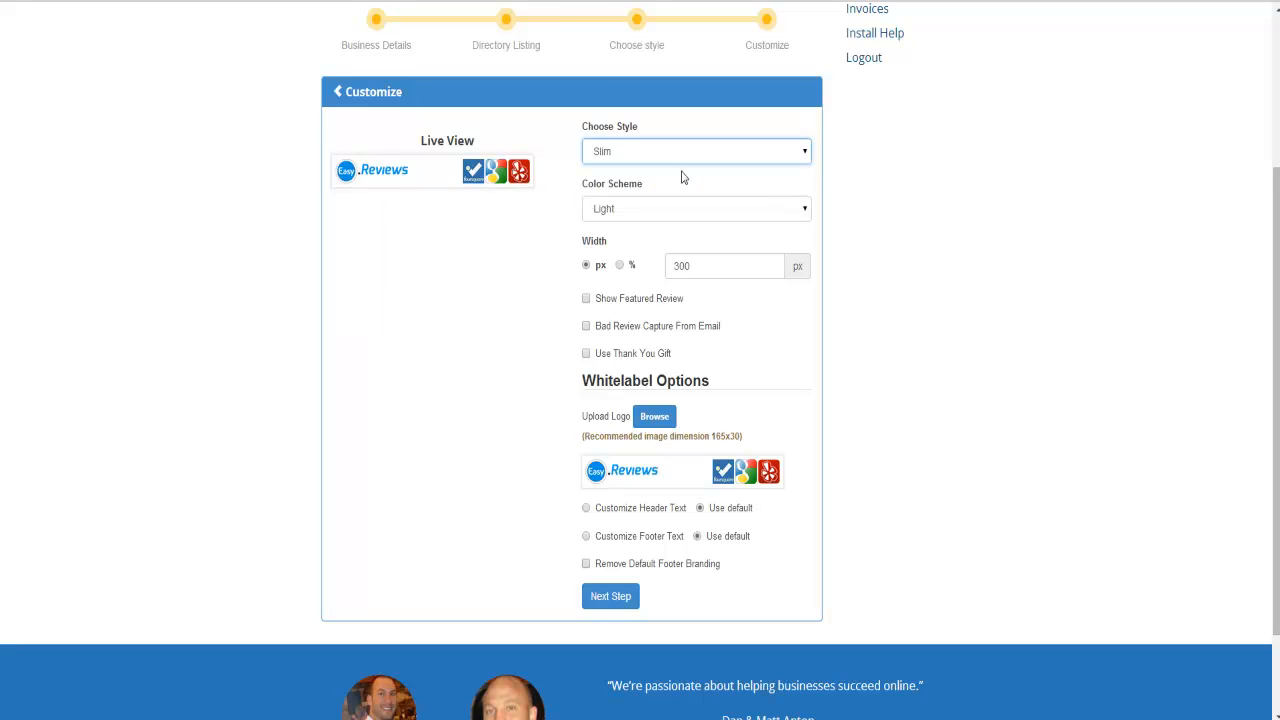
mouse_move(443, 203)
Step: Try the Dark color scheme on the badge and switch it back to Light
left_click(632, 218)
left_click(625, 251)
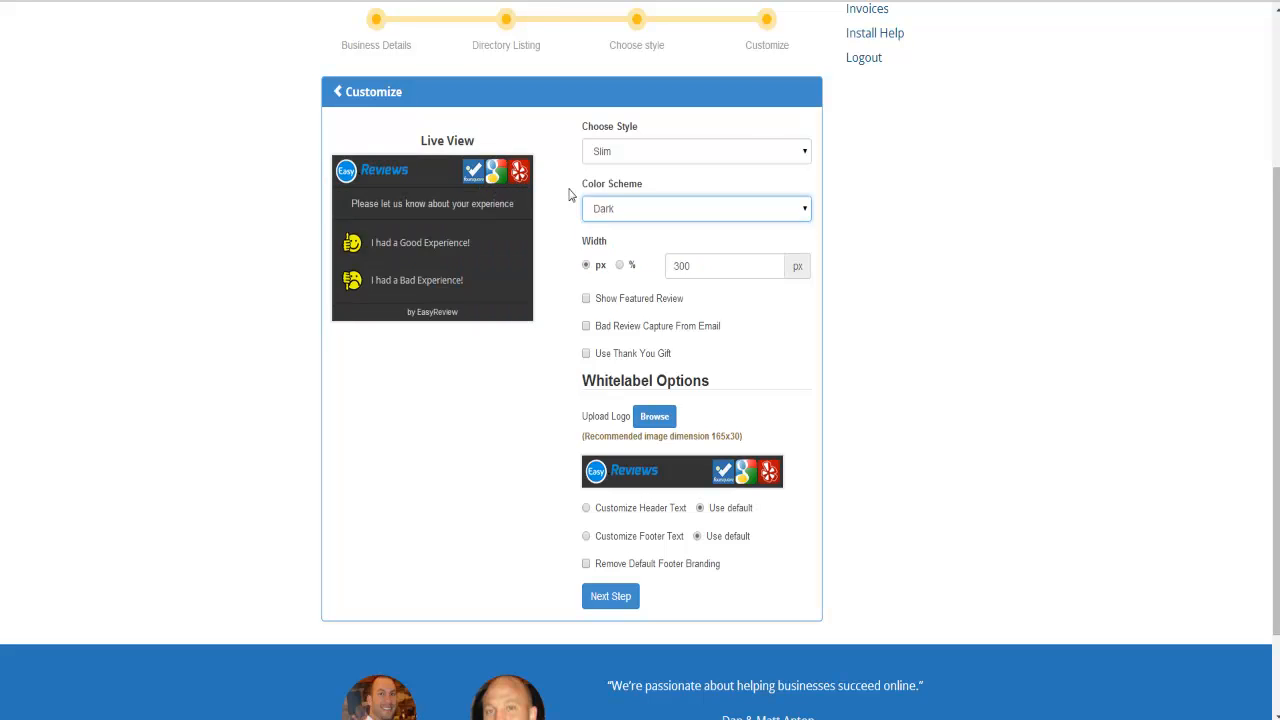
left_click(606, 208)
left_click(614, 229)
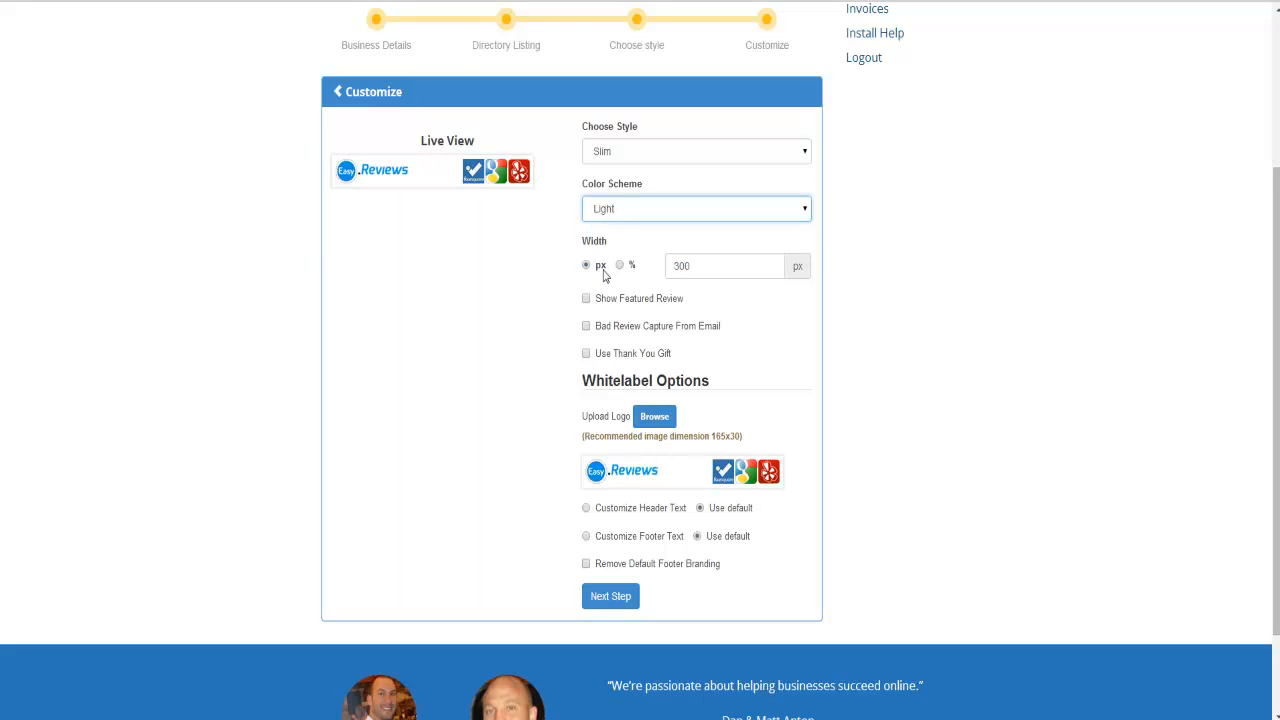
Step: Set the badge width to 250 px, after trying the percentage unit
left_click(619, 265)
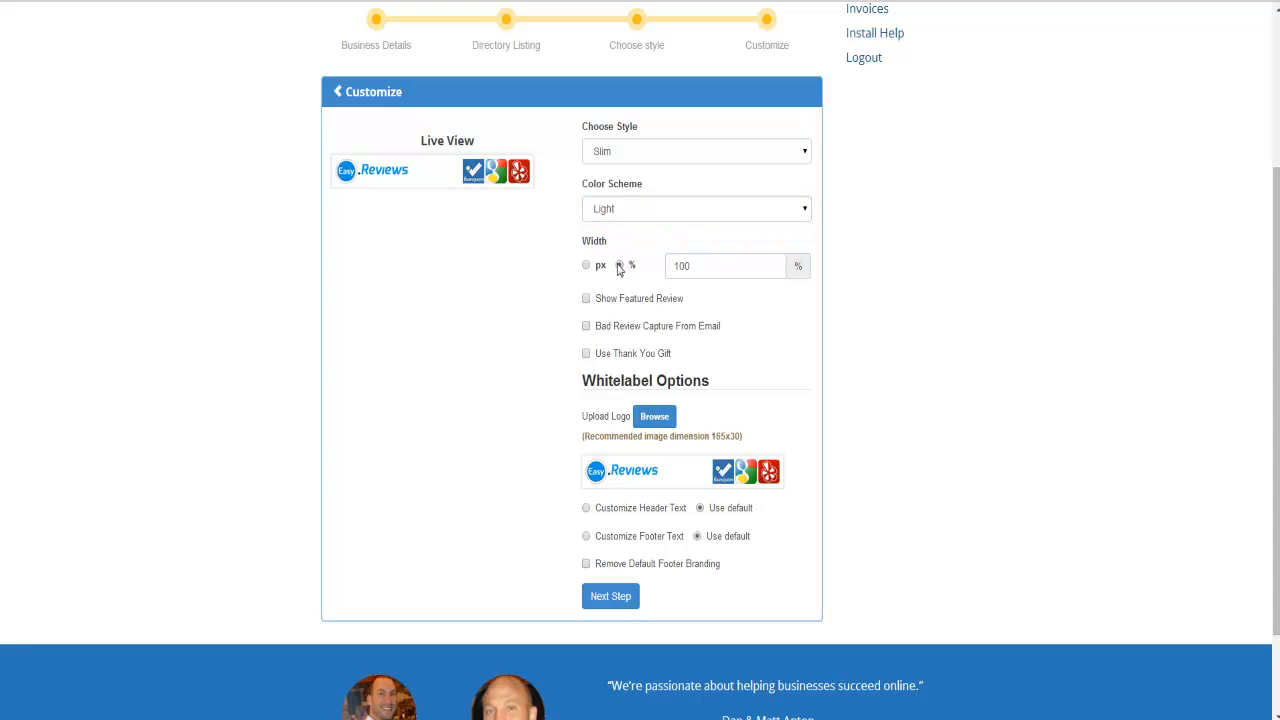
left_click(586, 265)
double_click(672, 265)
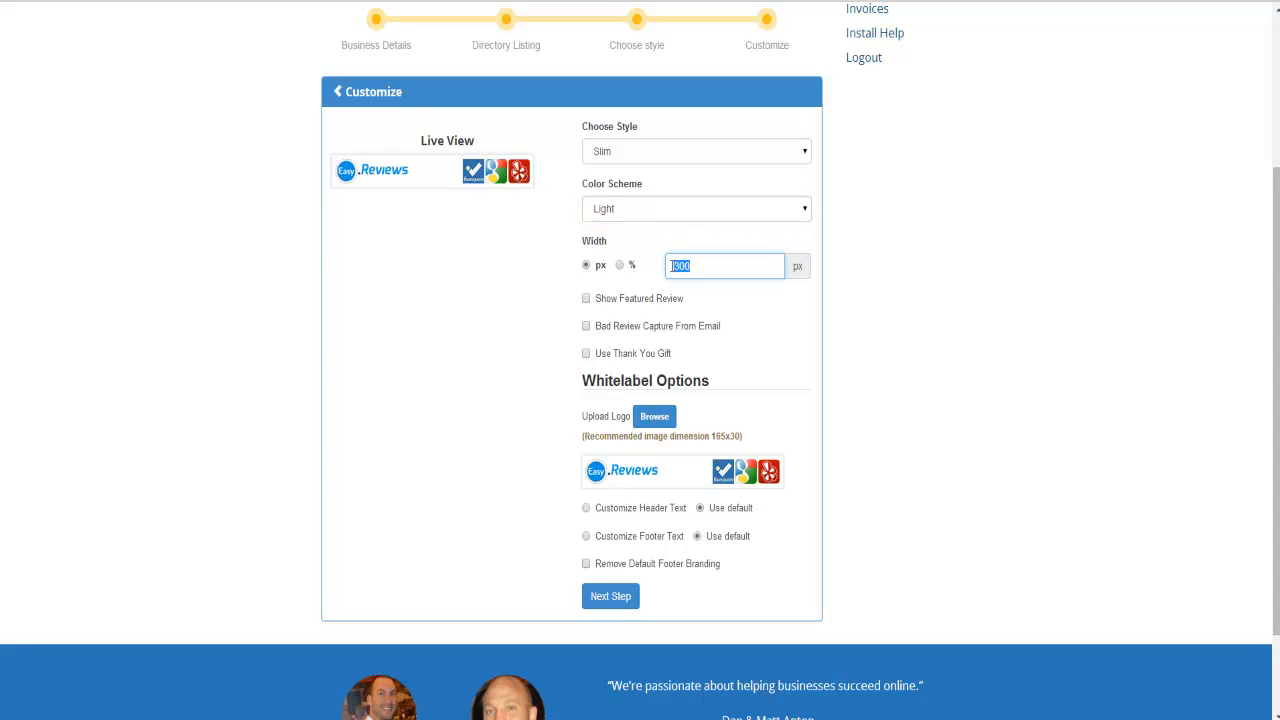
type("250")
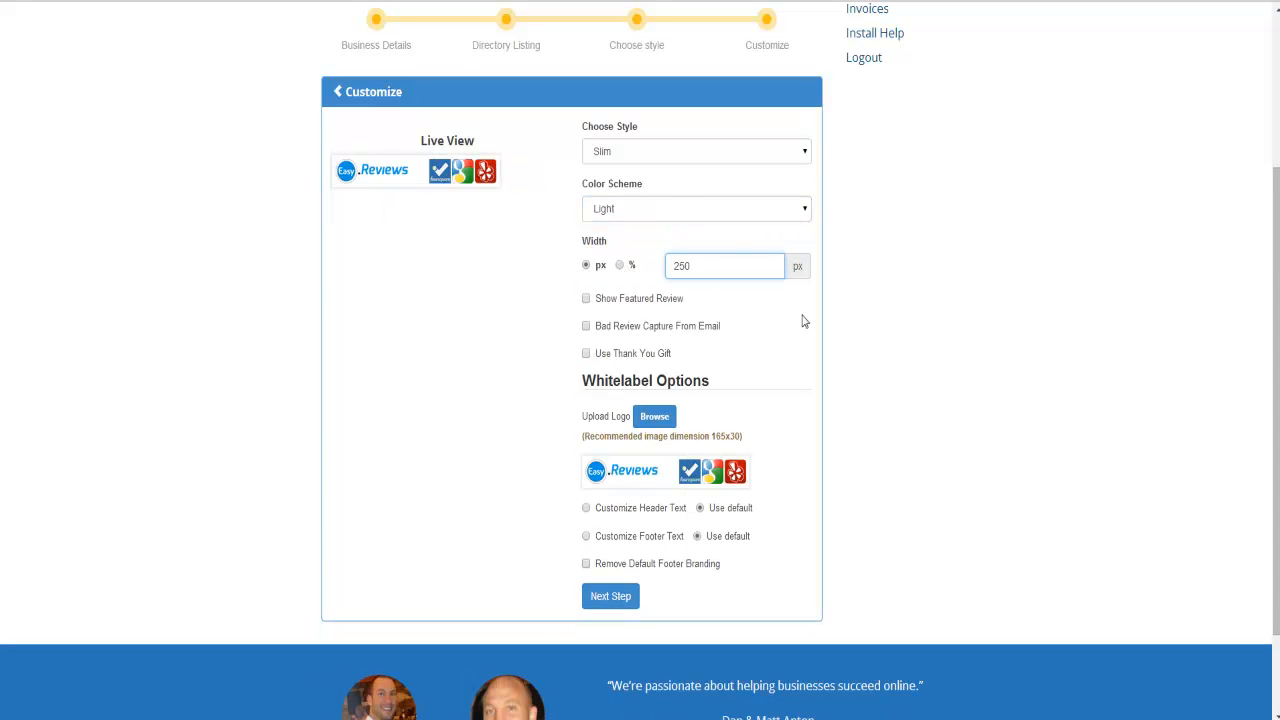
mouse_move(452, 172)
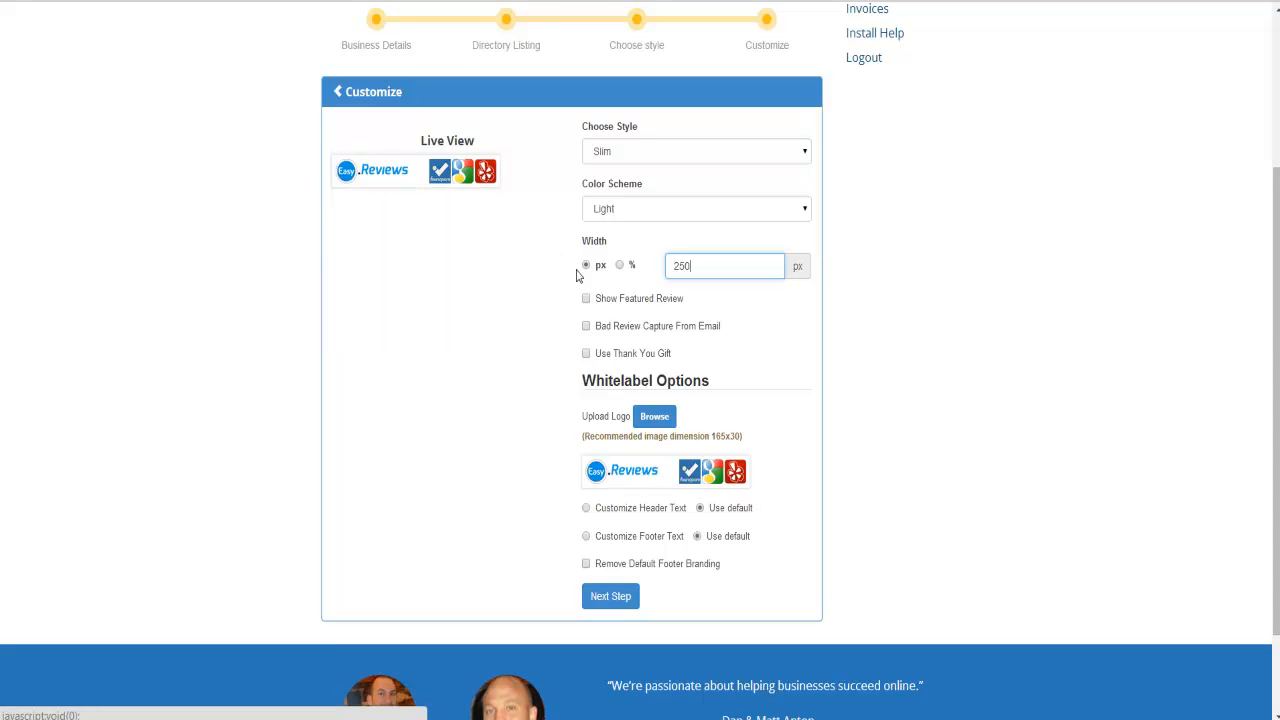
Step: Enable the featured review, check the Google reviews available to feature, and disable the option again
left_click(586, 299)
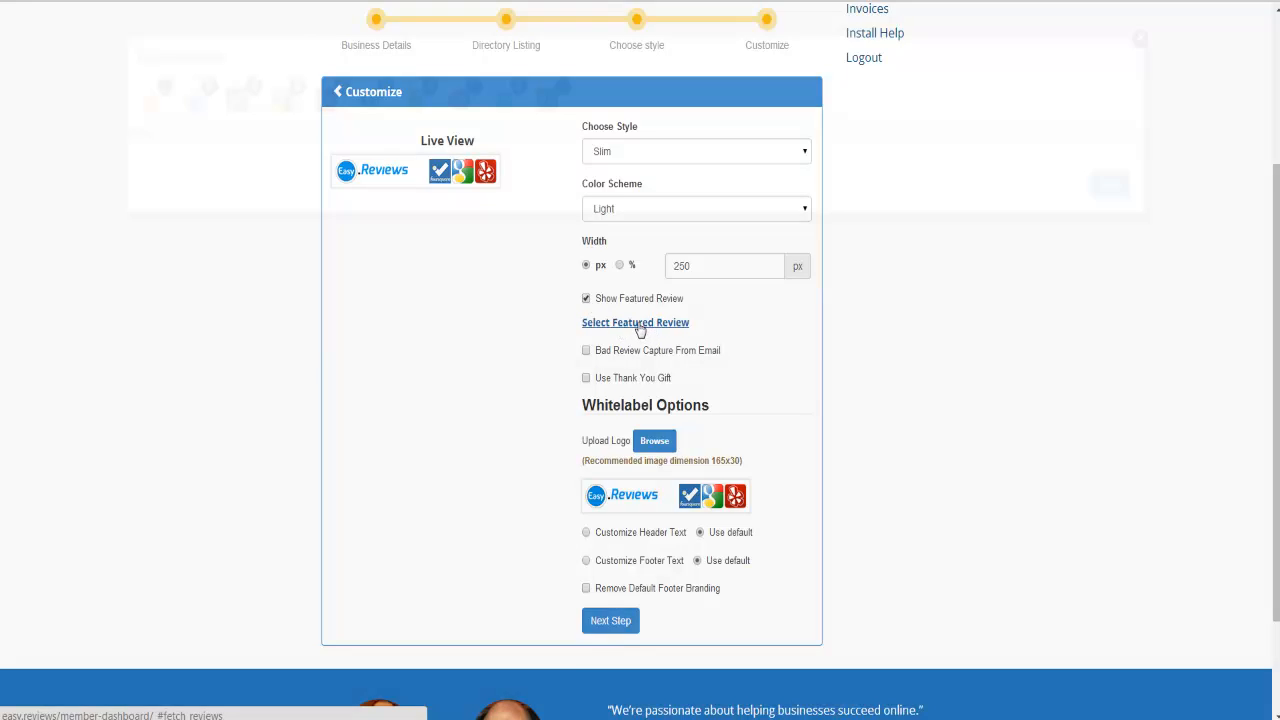
left_click(640, 330)
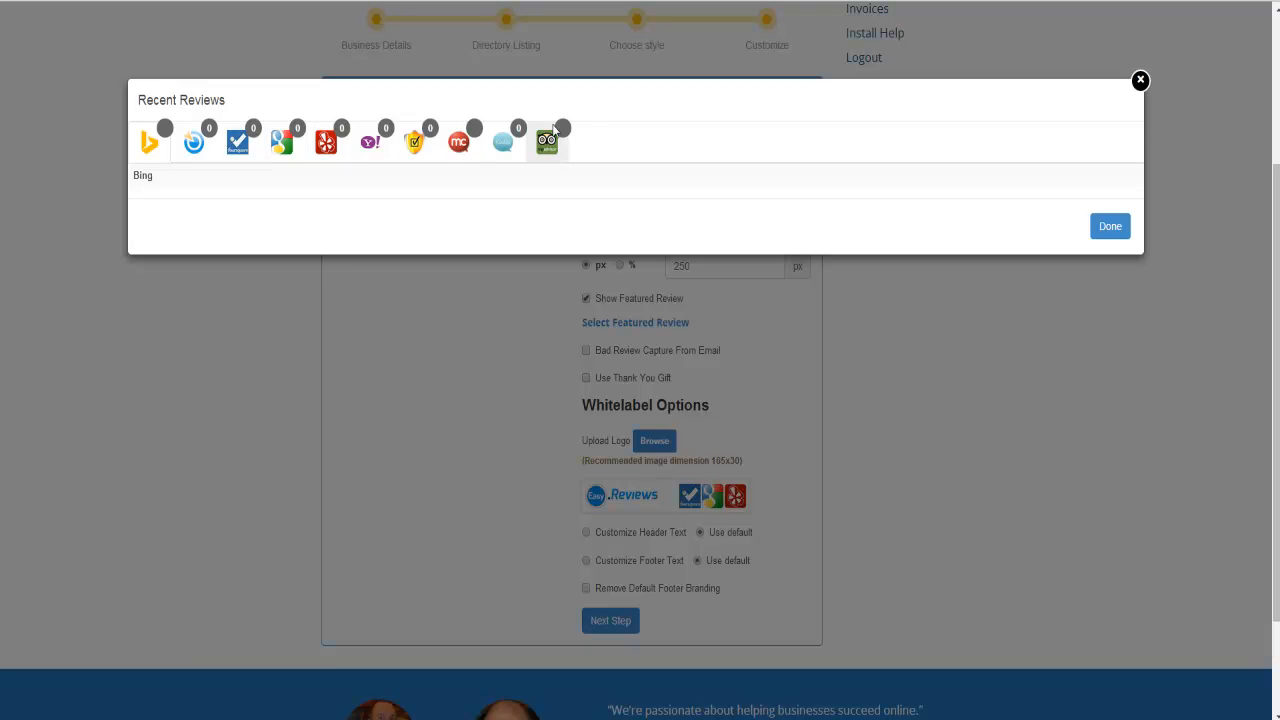
left_click(283, 143)
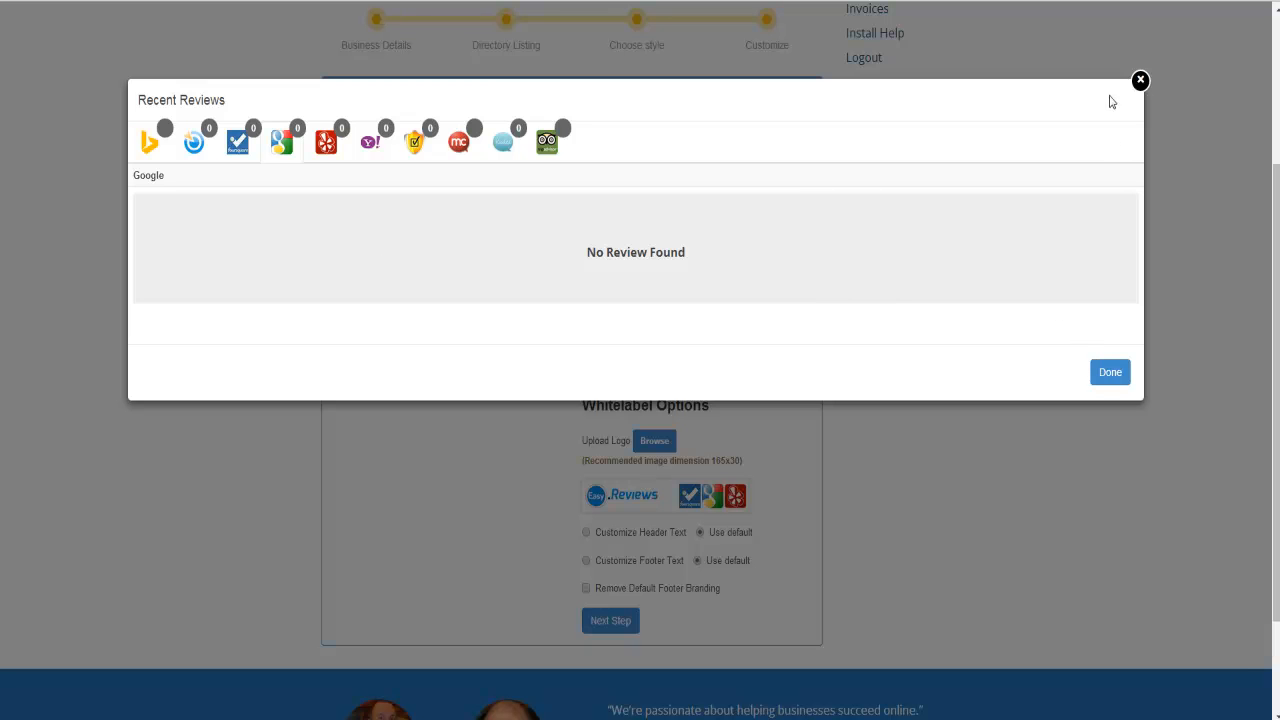
left_click(1140, 81)
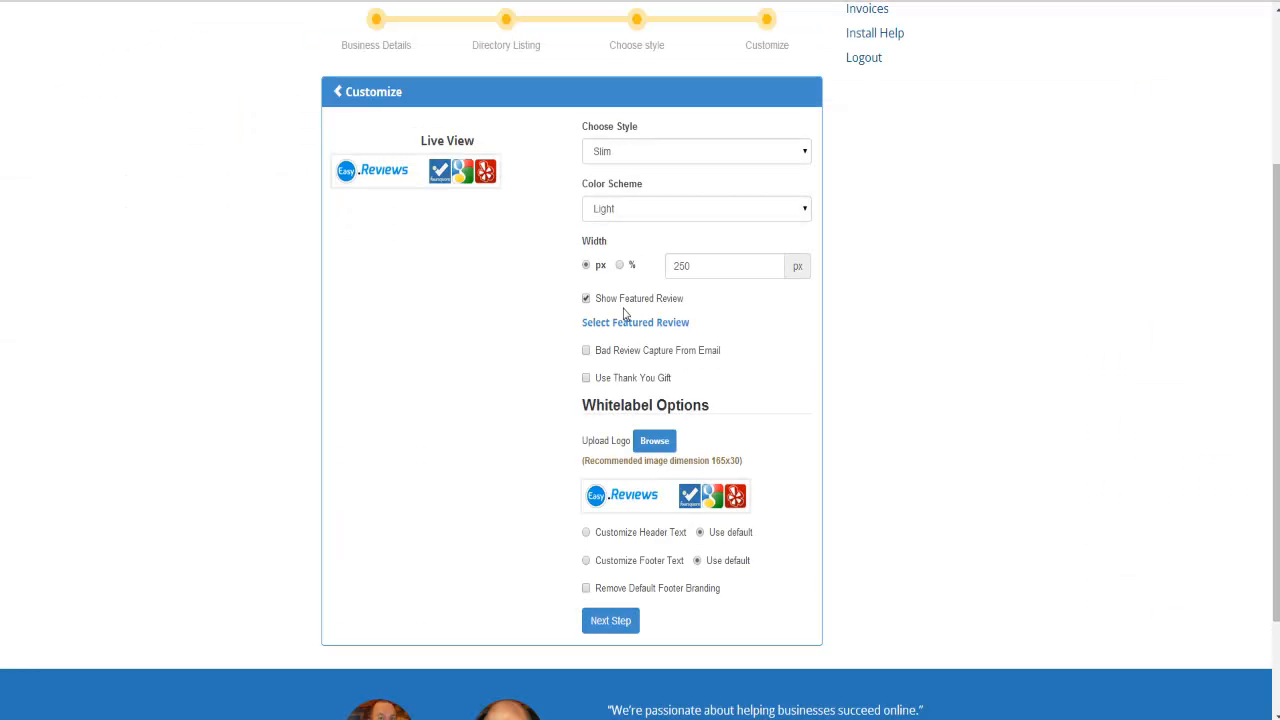
left_click(586, 298)
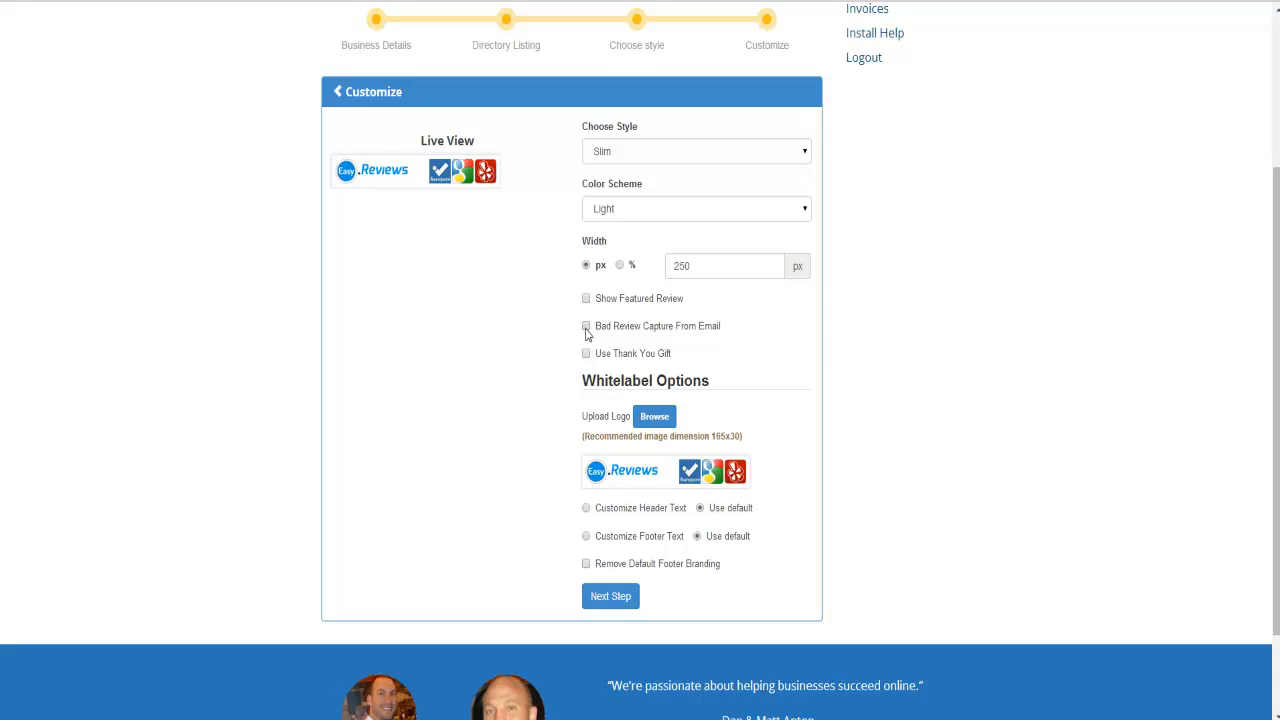
Step: Try the bad review capture by email, viewing the website badge's bad experience form, and turn the option off again
left_click(586, 327)
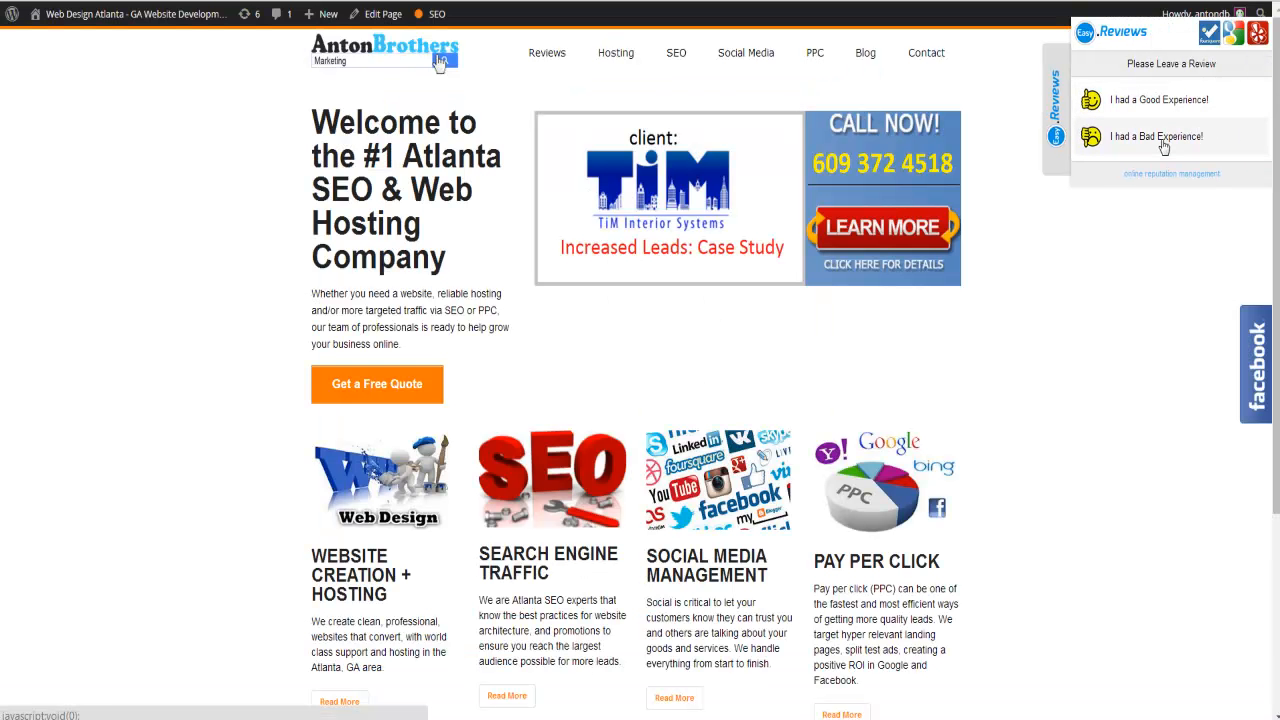
left_click(1163, 145)
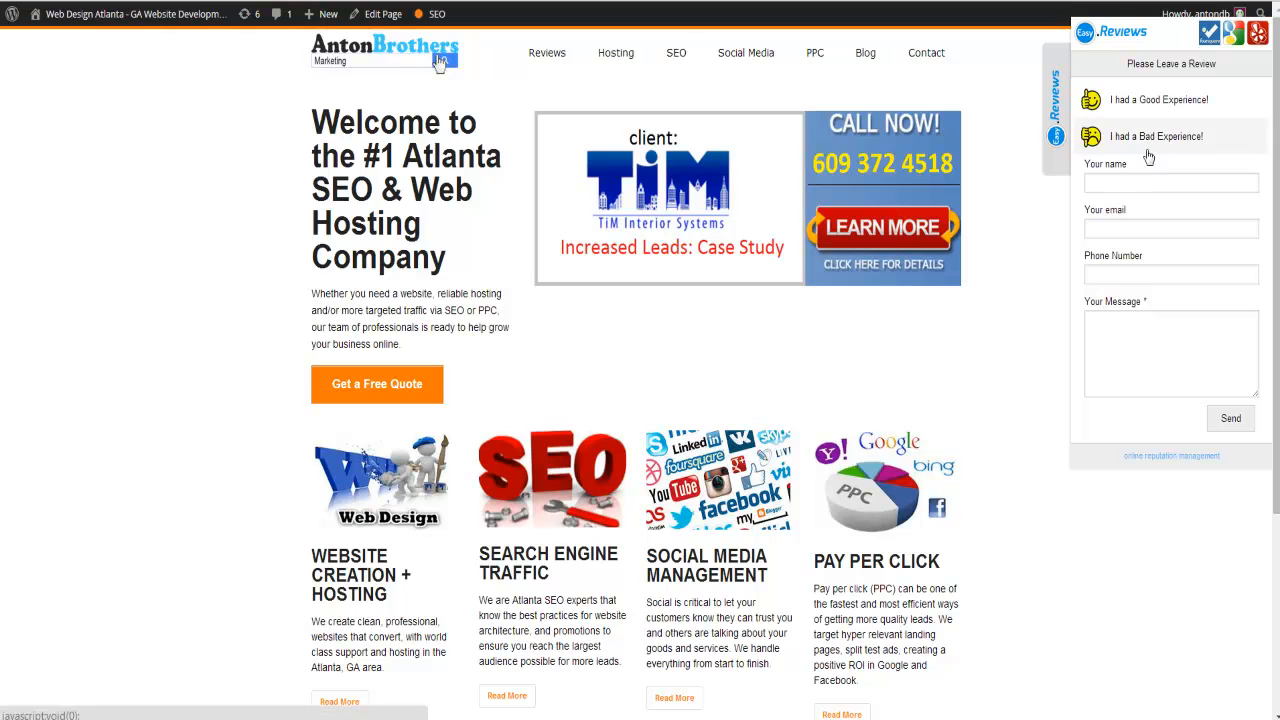
left_click(1134, 181)
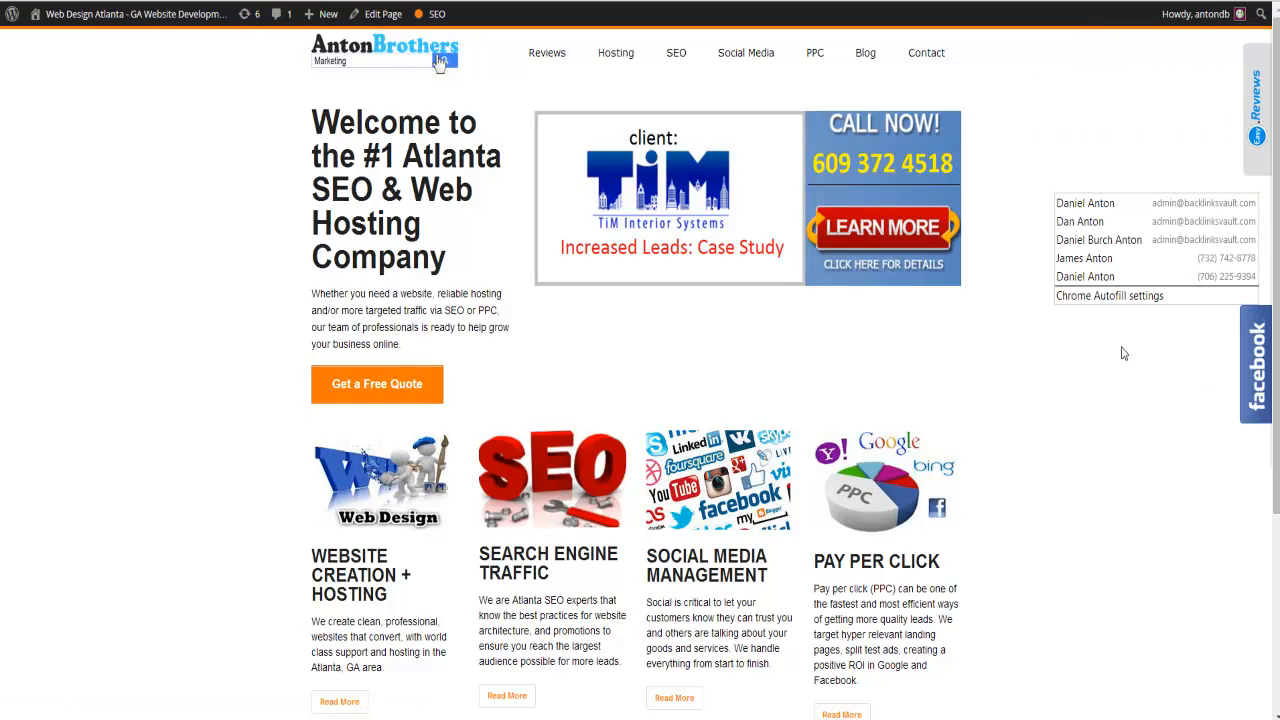
mouse_move(1257, 156)
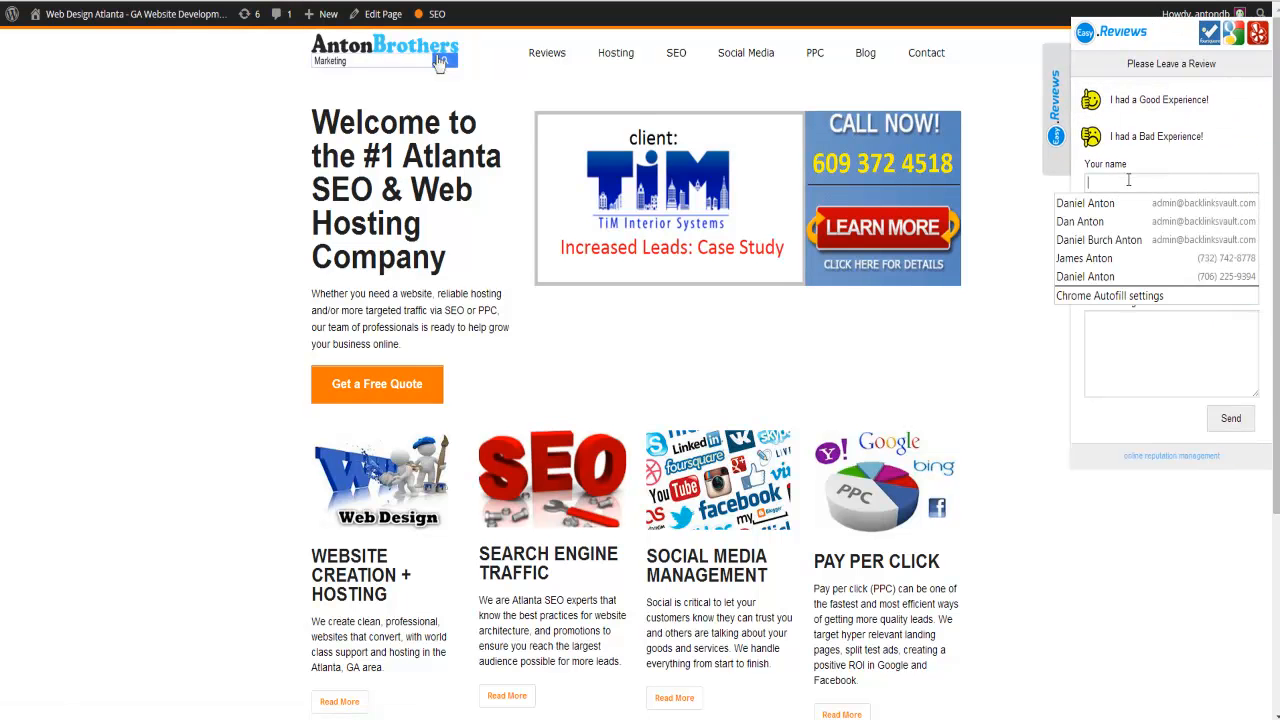
left_click(1144, 333)
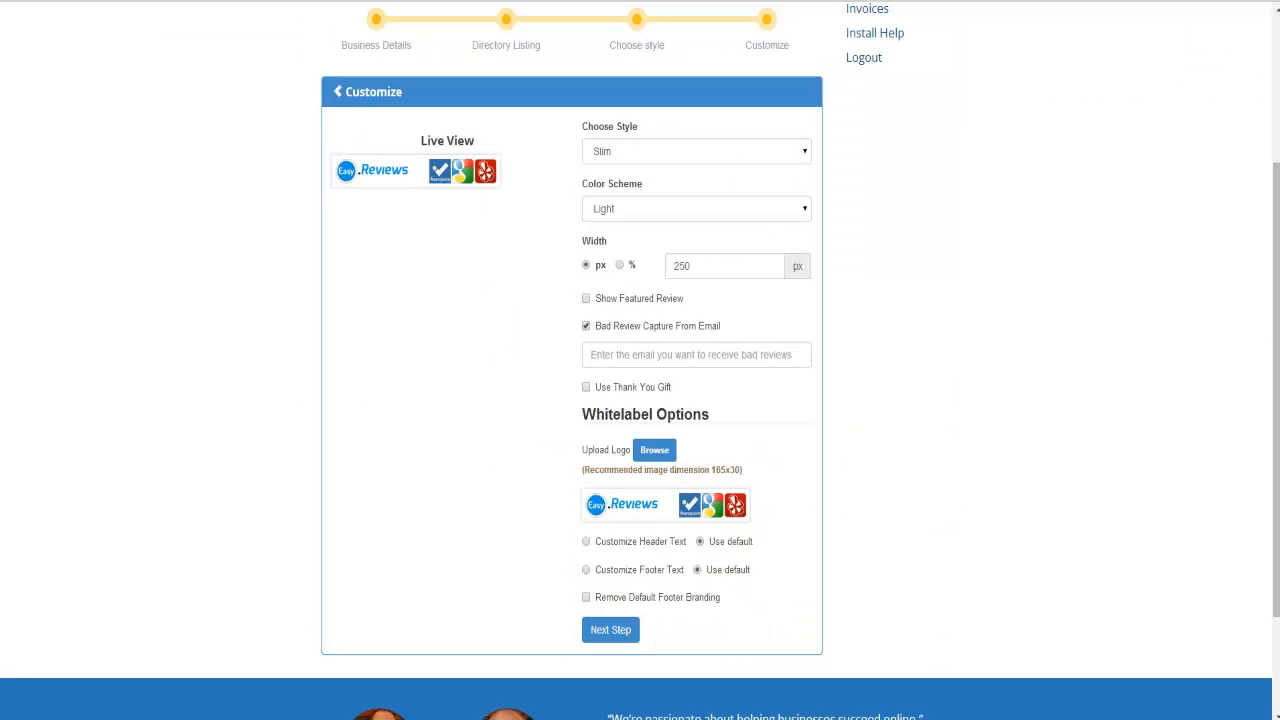
left_click(626, 357)
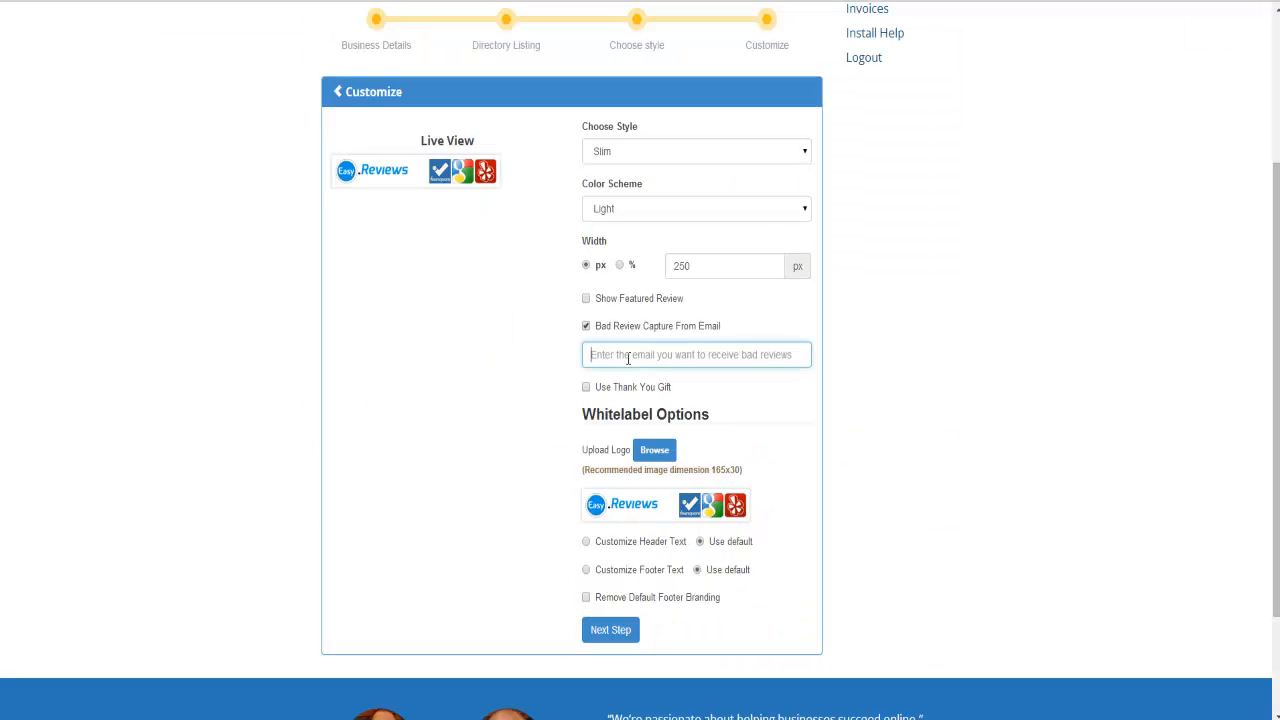
left_click(587, 328)
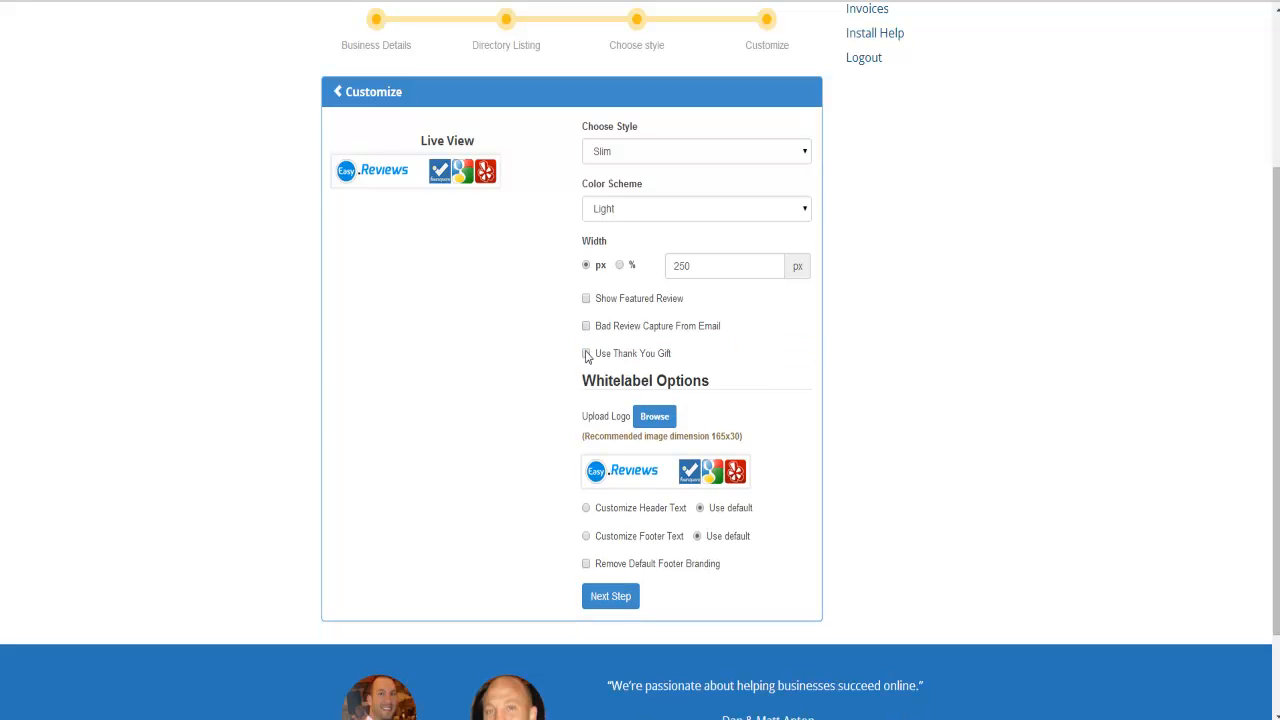
Step: Enable the thank you gift for the badge and view its autoresponder choices, keeping Get Response
left_click(587, 355)
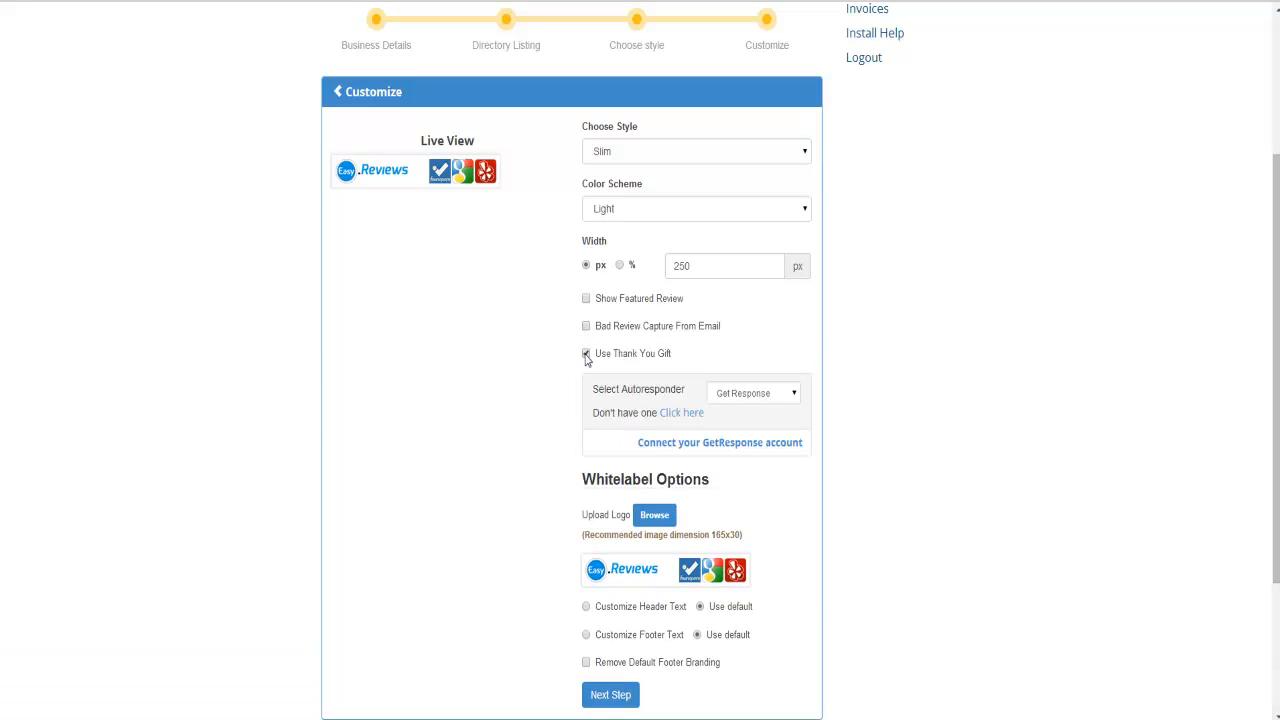
left_click(764, 396)
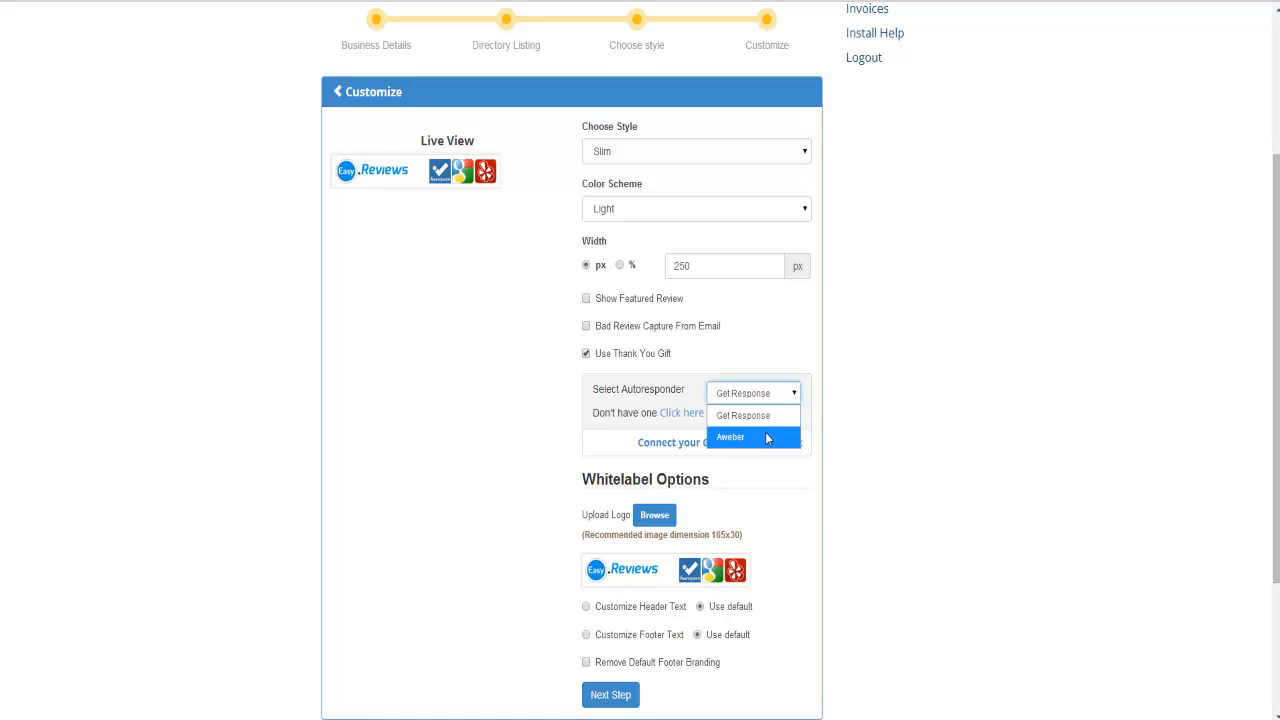
left_click(790, 375)
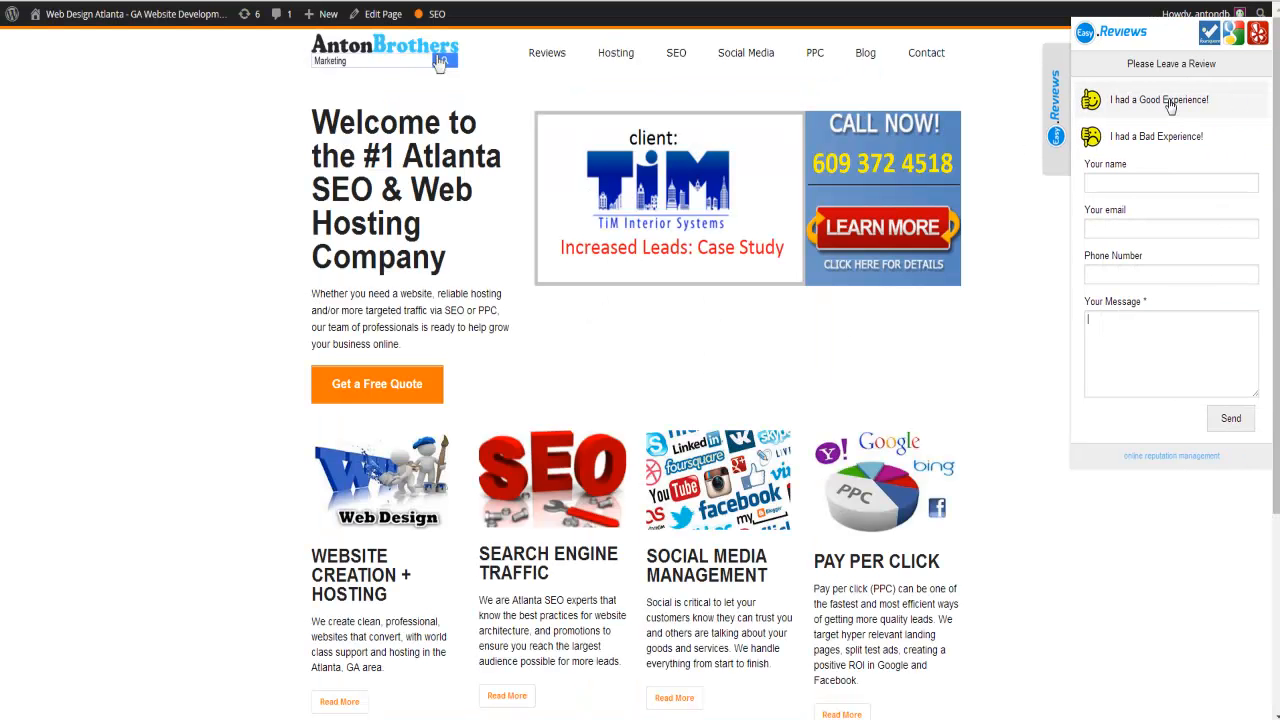
Step: On the Anton Brothers website, expand the badge's good experience links, view the Foursquare review page and close it
left_click(1168, 101)
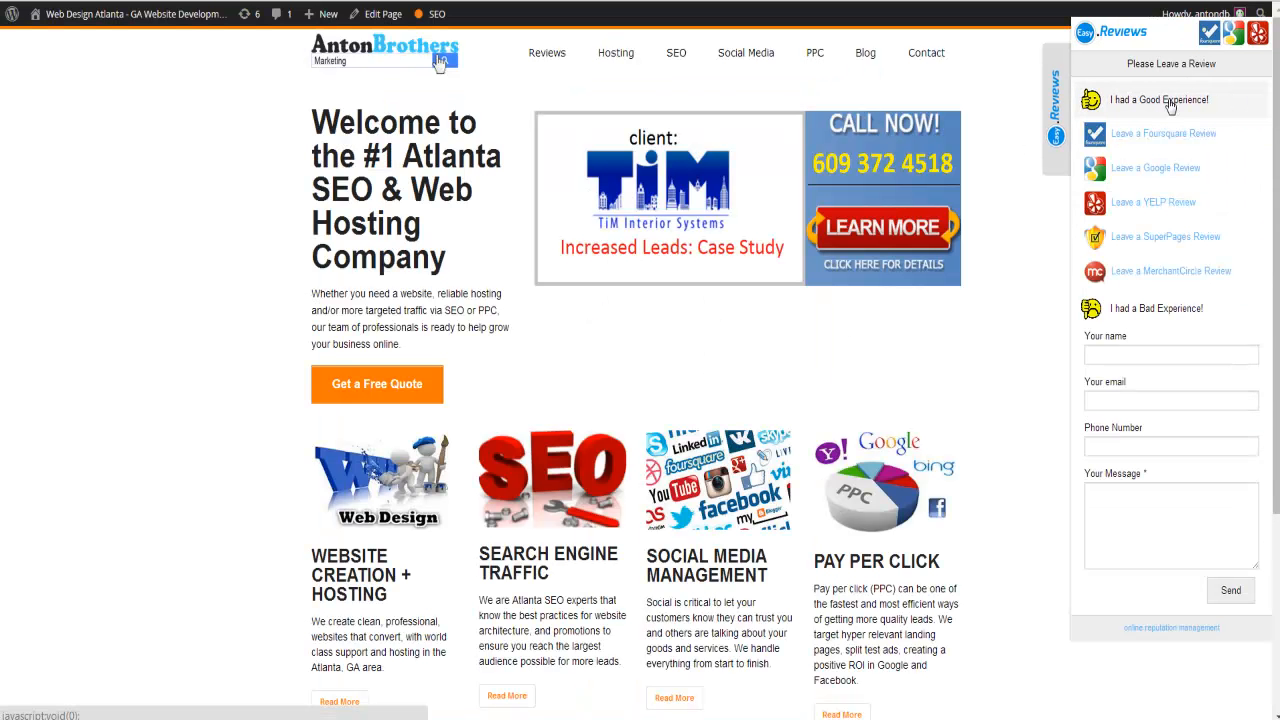
left_click(1157, 136)
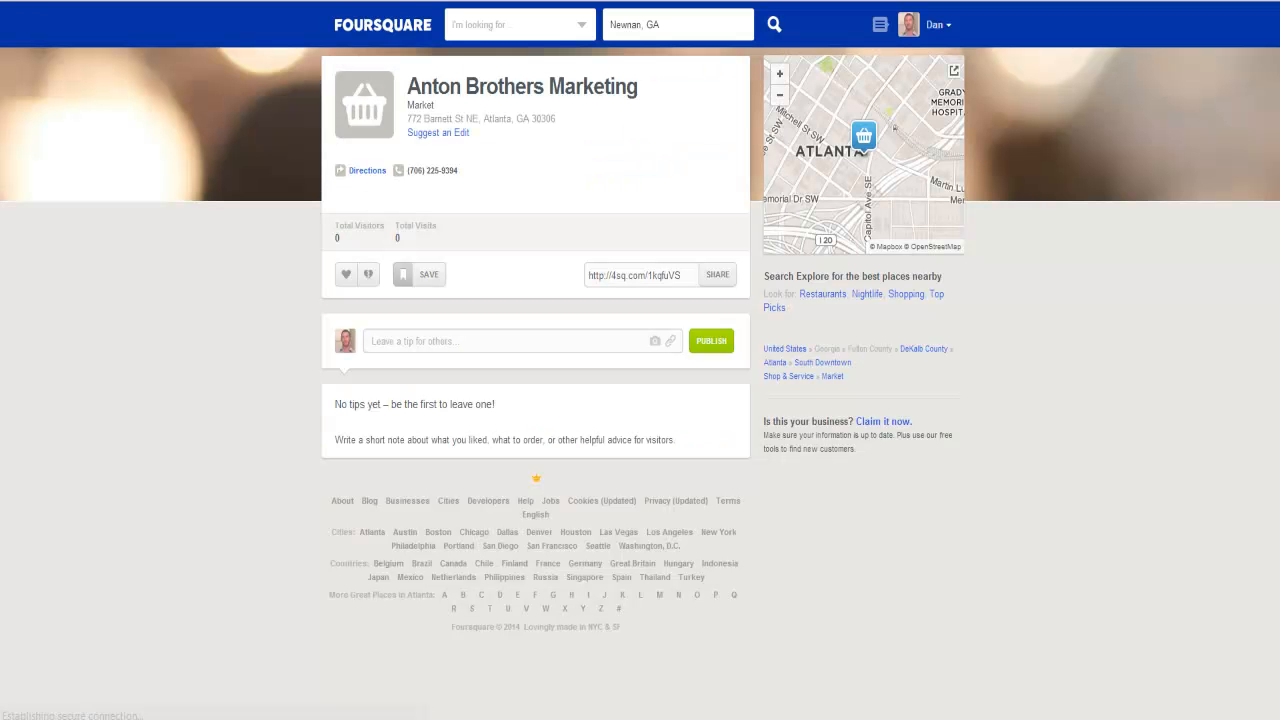
key("ctrl+w")
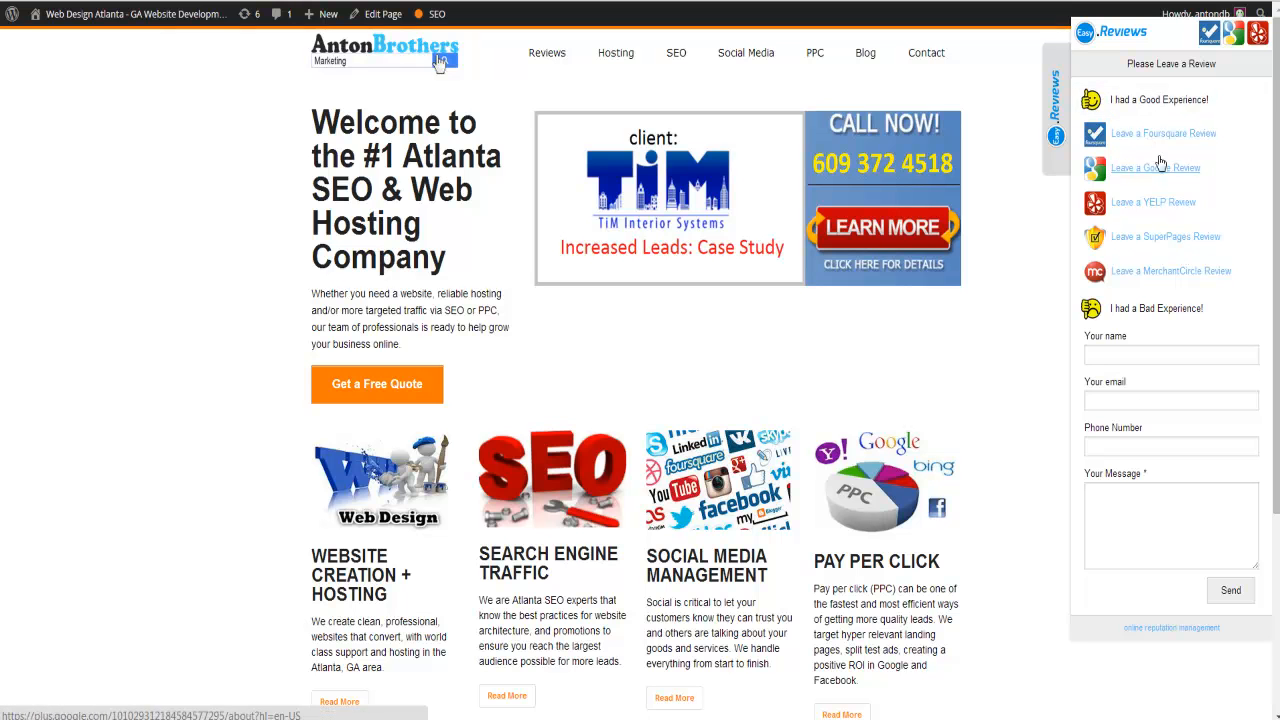
left_click(1150, 30)
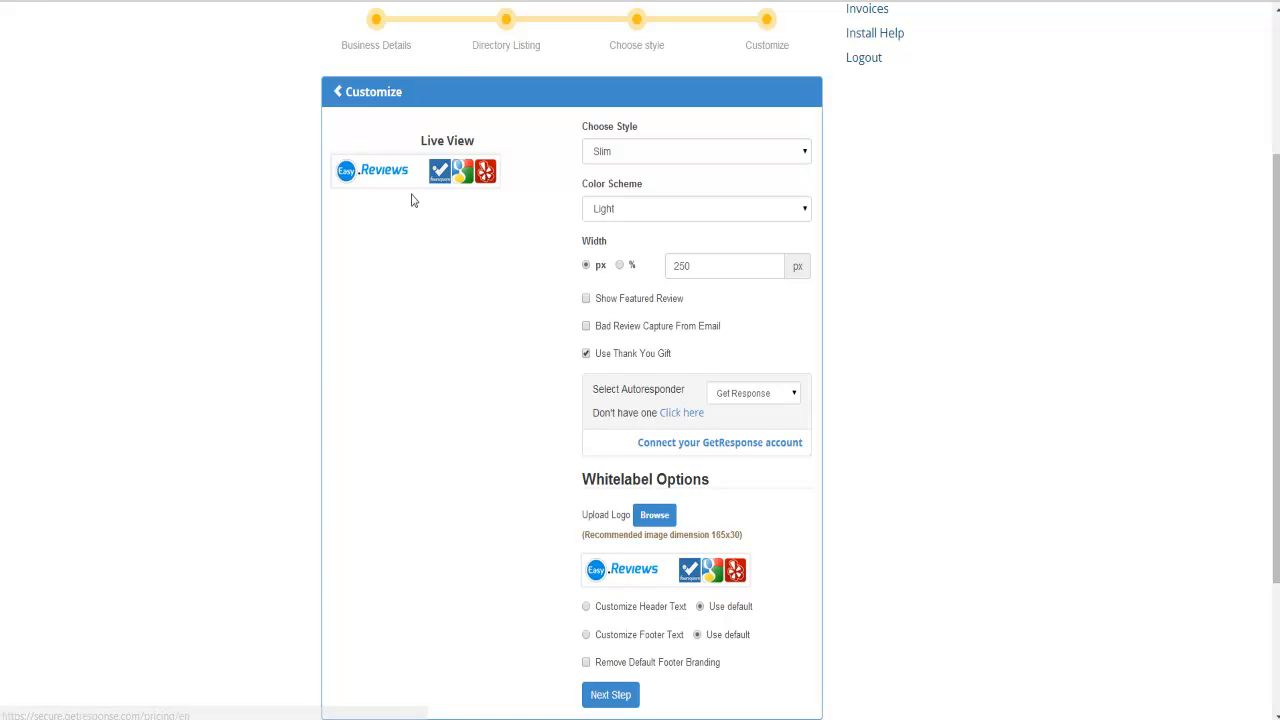
Step: Expand the good experience links in the badge's live view and open the Foursquare review page
mouse_move(401, 176)
left_click(417, 260)
left_click(418, 300)
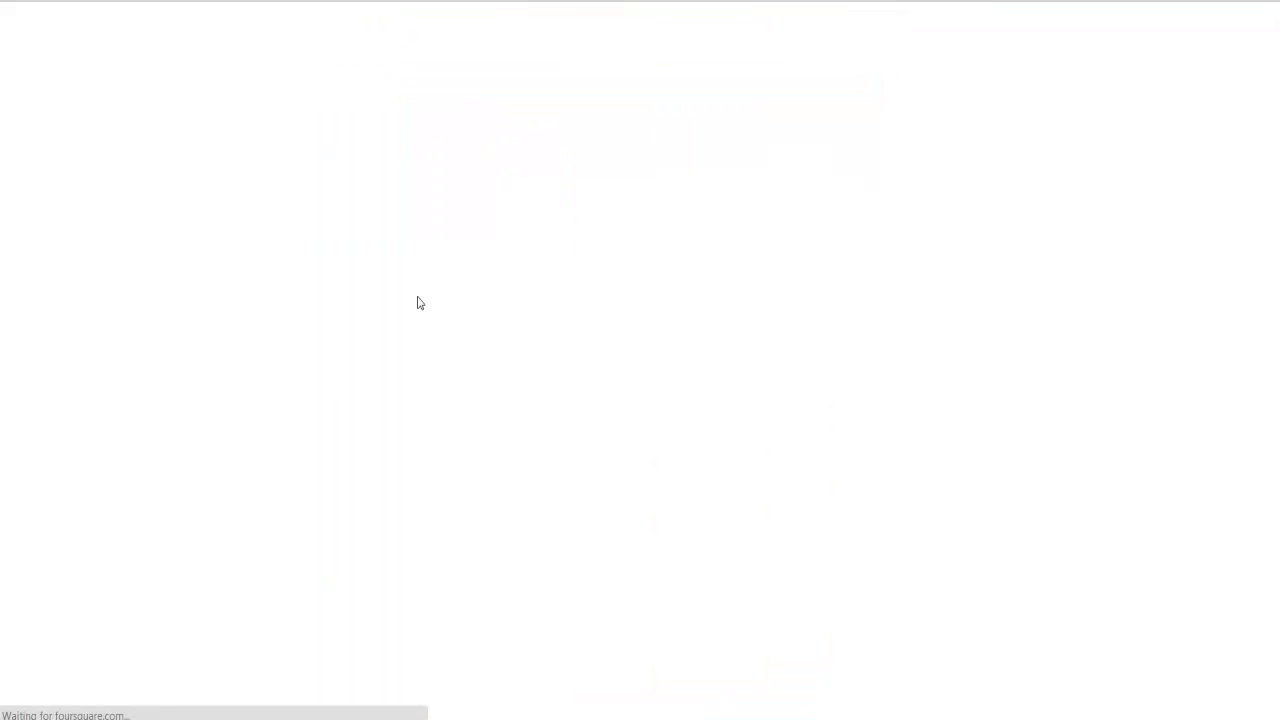
Step: Close the Foursquare page and view the thank you gift opt-in form's name and email fields in the badge's live view
key("ctrl+w")
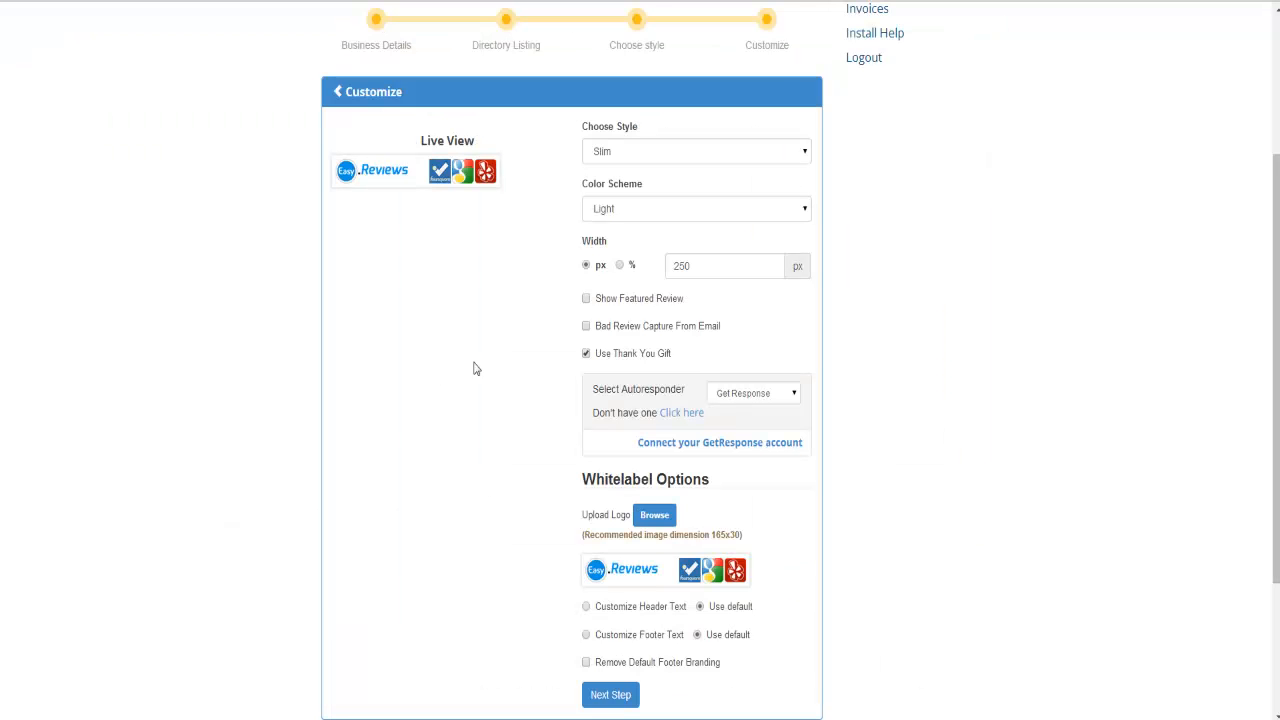
mouse_move(434, 176)
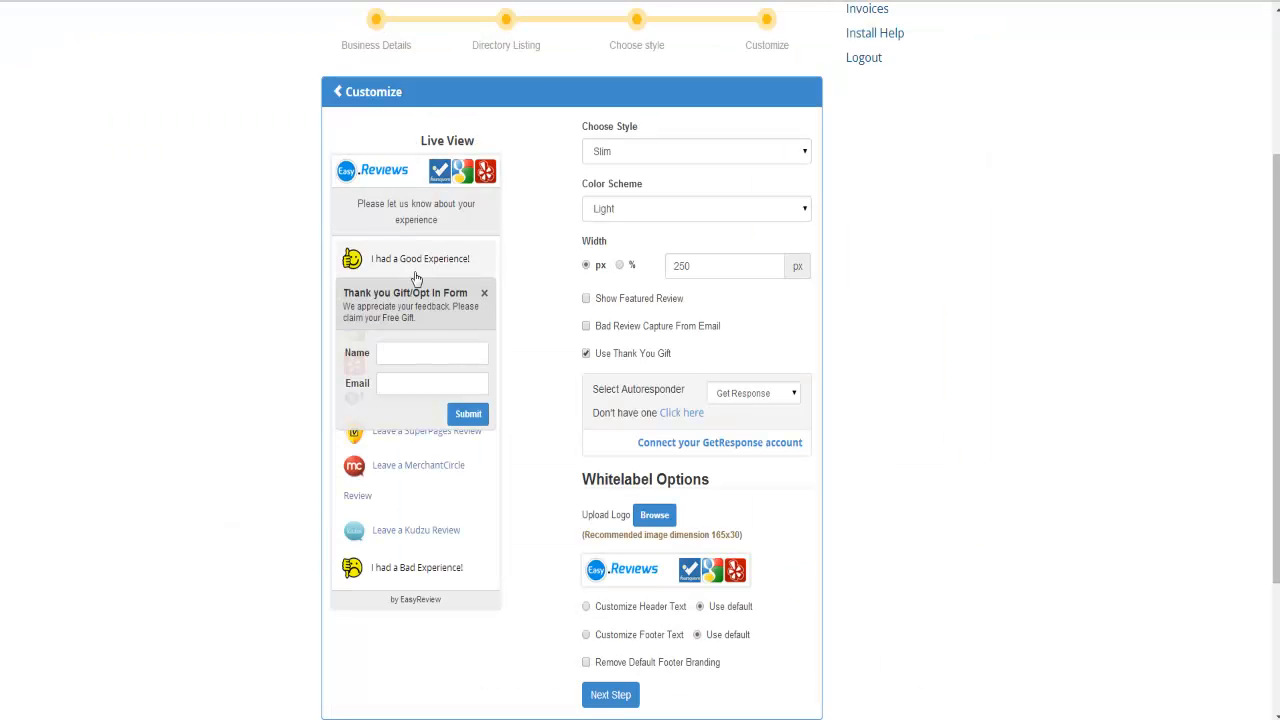
left_click(409, 352)
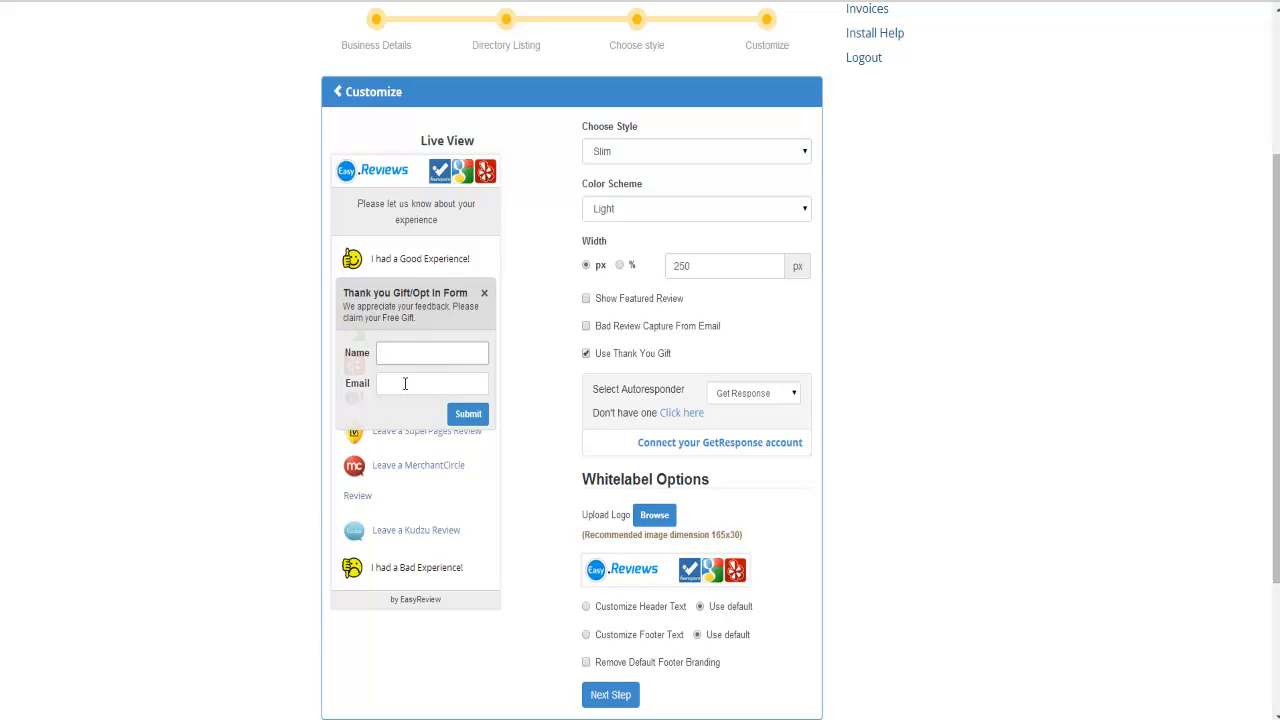
left_click(444, 345)
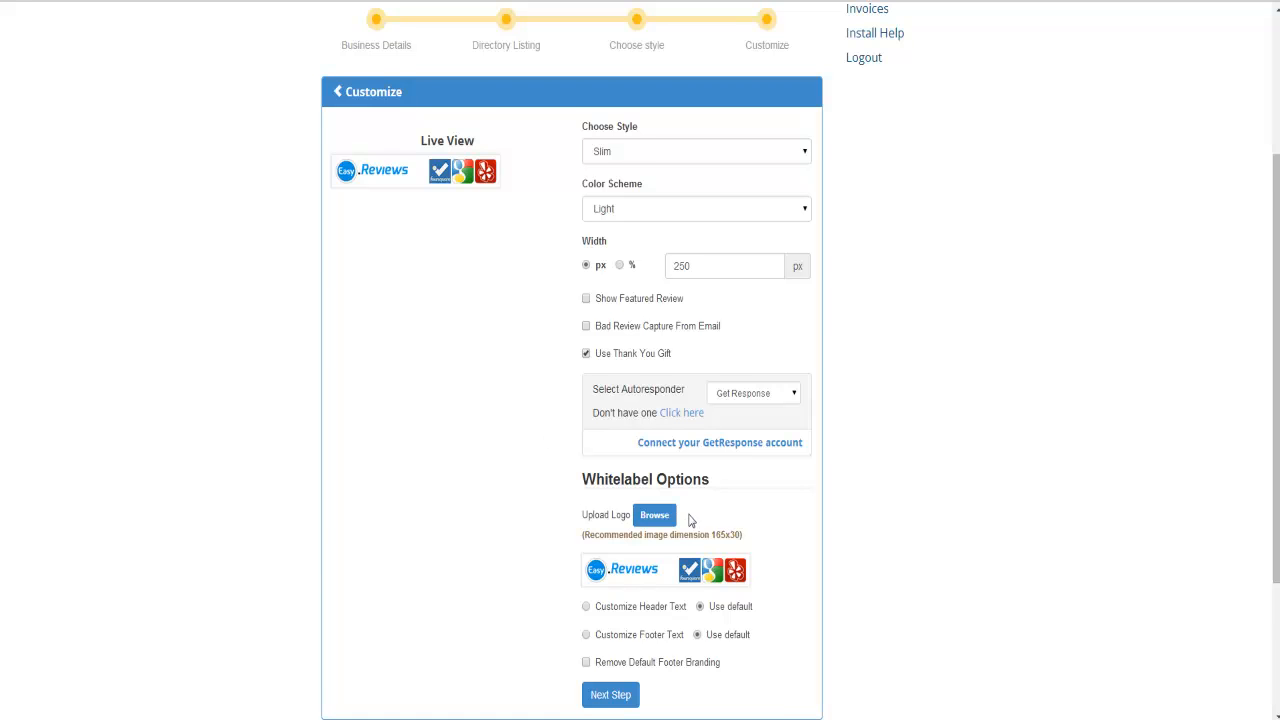
Step: Switch the badge's header text to custom for editing and dismiss the thank you gift form in the live view
scroll(689, 520, "down", 1)
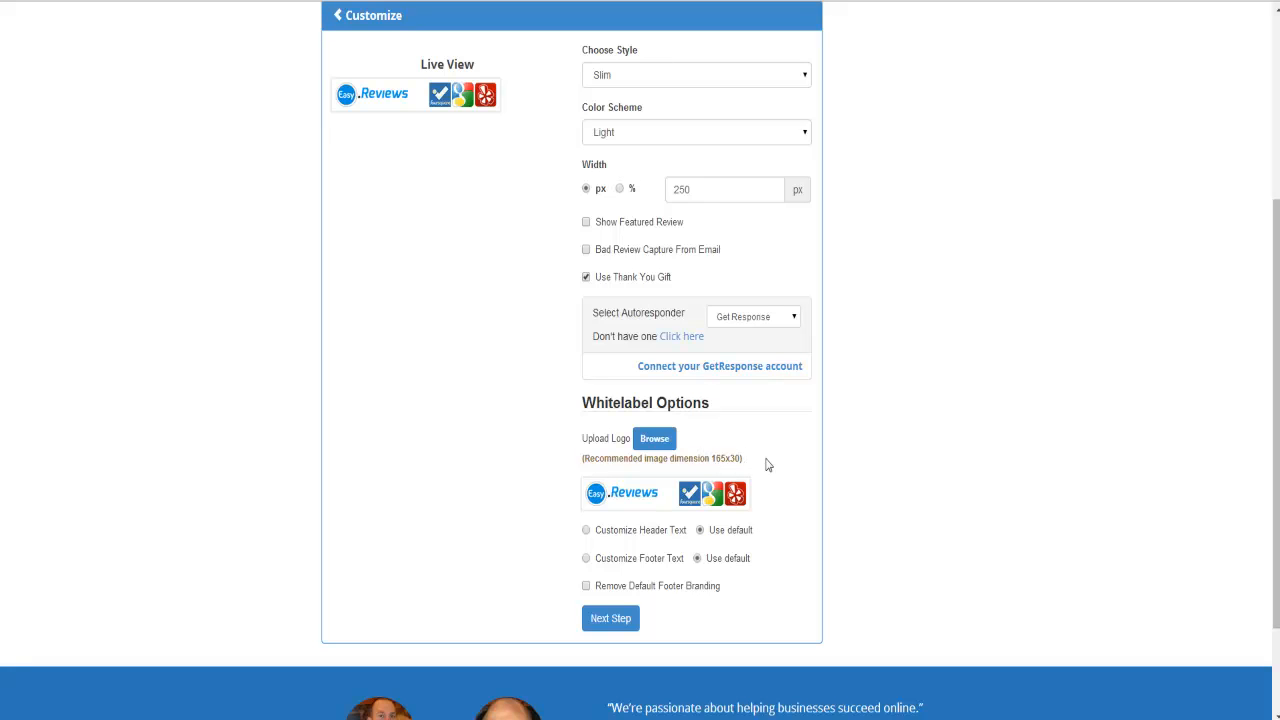
left_click(586, 531)
scroll(546, 580, "down", 2)
scroll(537, 551, "up", 2)
scroll(489, 337, "up", 1)
mouse_move(434, 194)
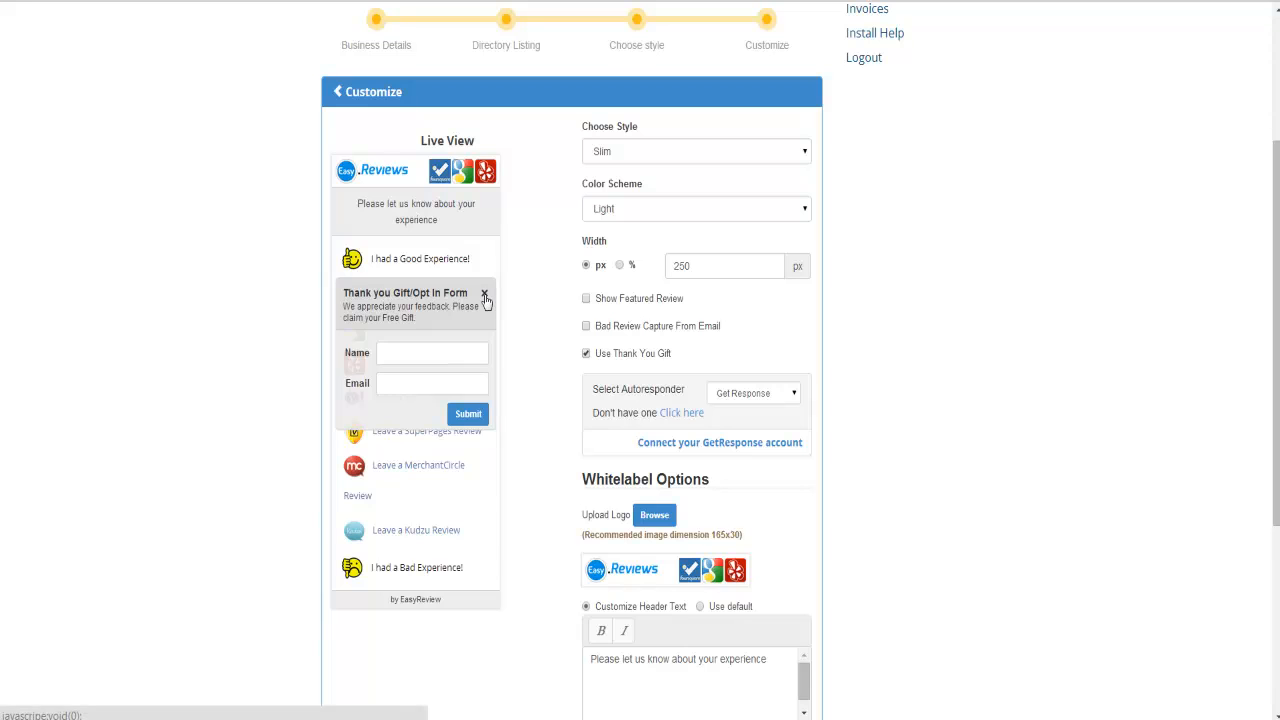
left_click(486, 296)
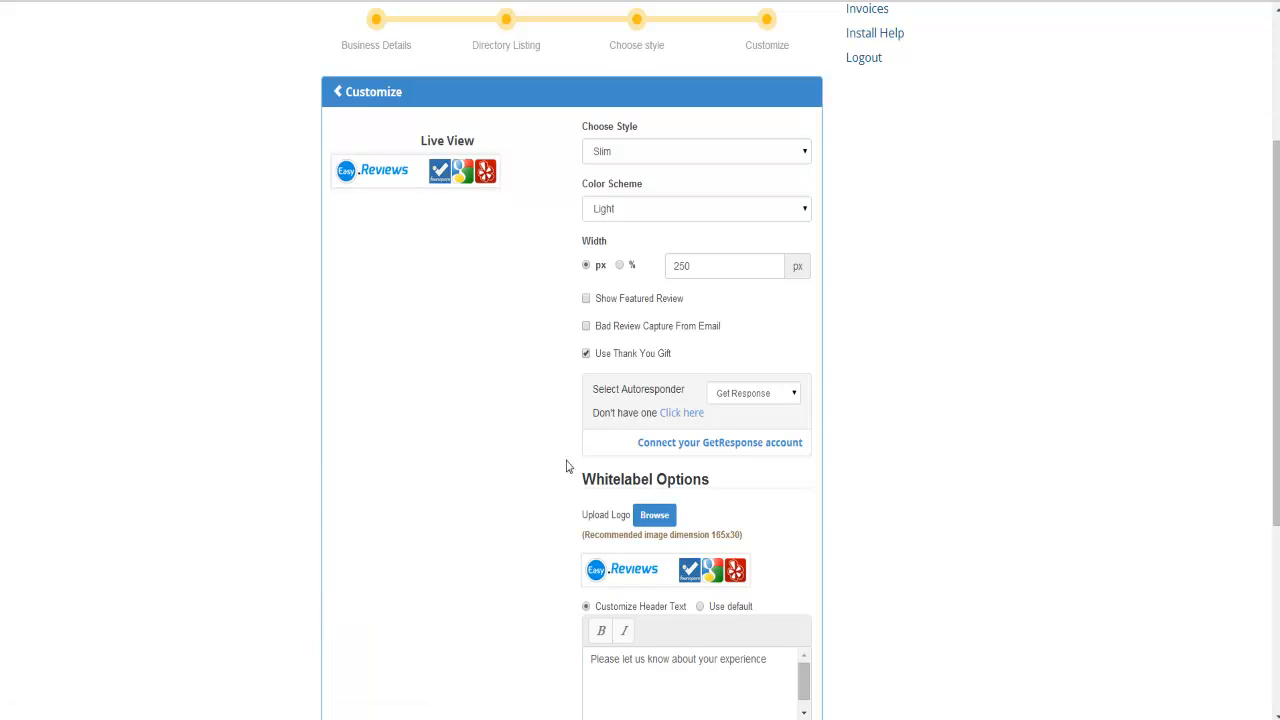
scroll(700, 630, "down", 1)
left_click(737, 604)
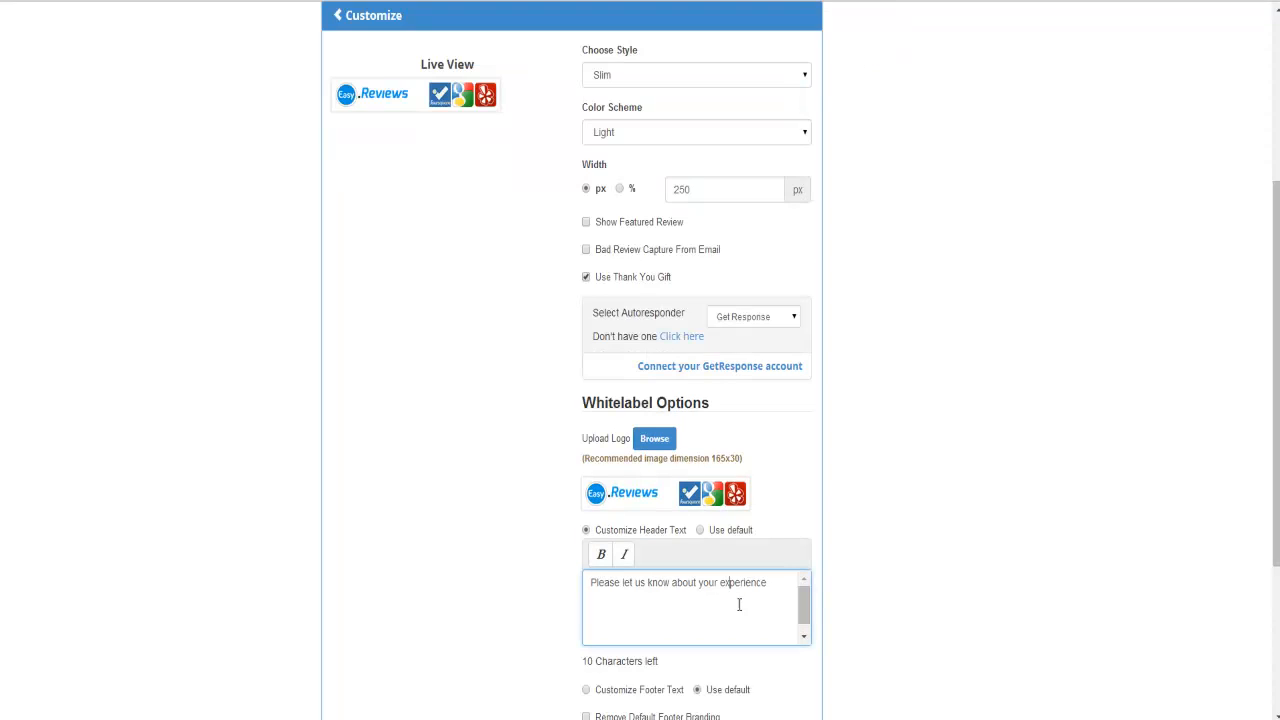
Step: Switch the badge's footer text to custom and select the word EasyReview in it
scroll(577, 609, "down", 2)
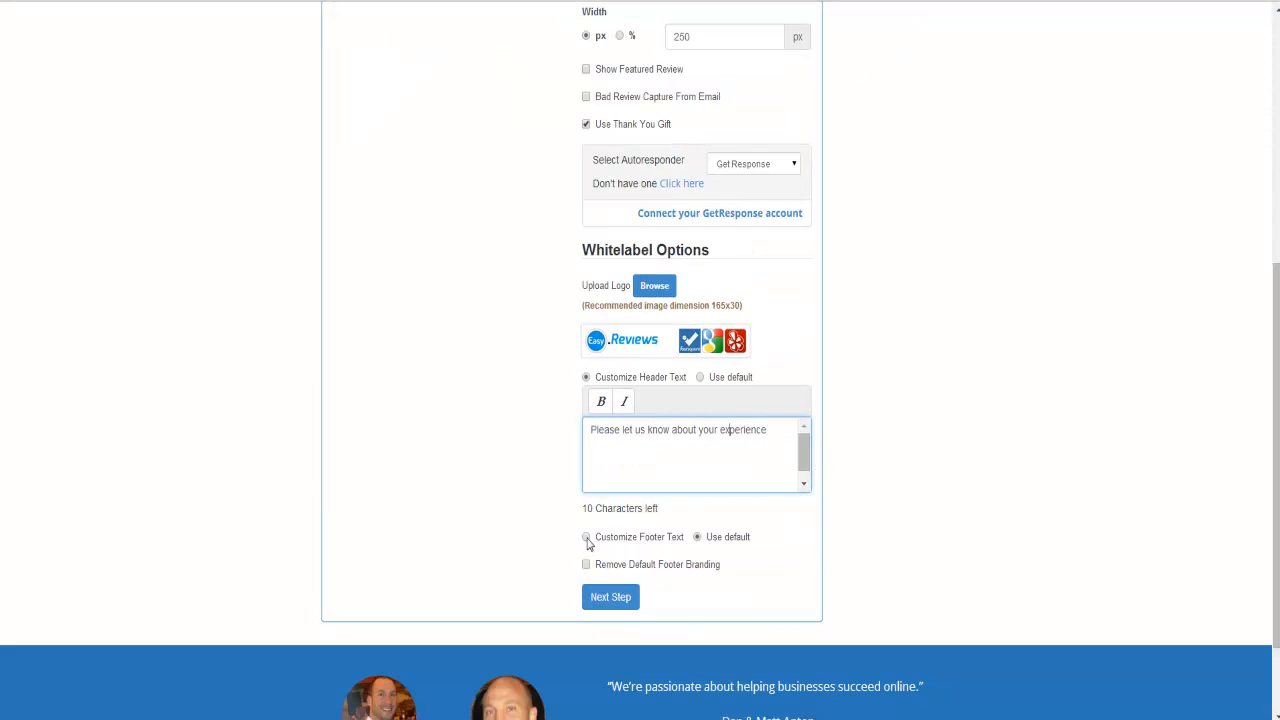
left_click(586, 537)
scroll(561, 543, "down", 1)
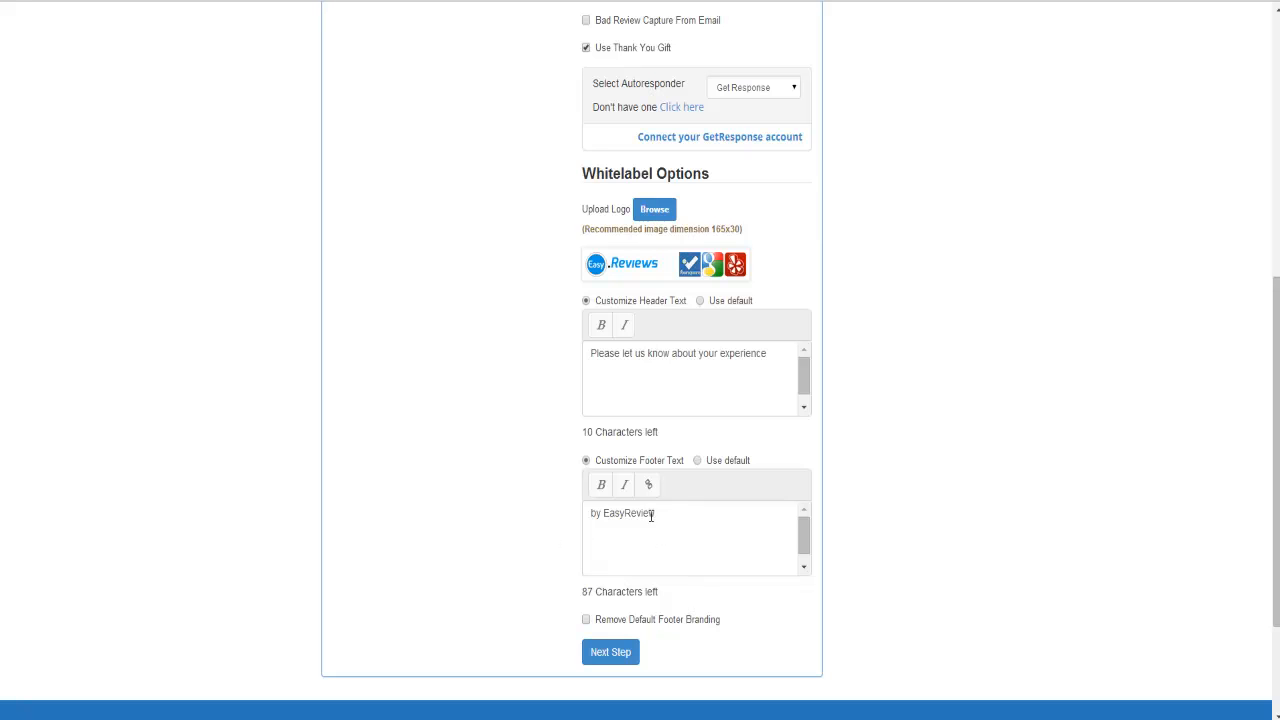
left_click_drag(658, 512, 603, 513)
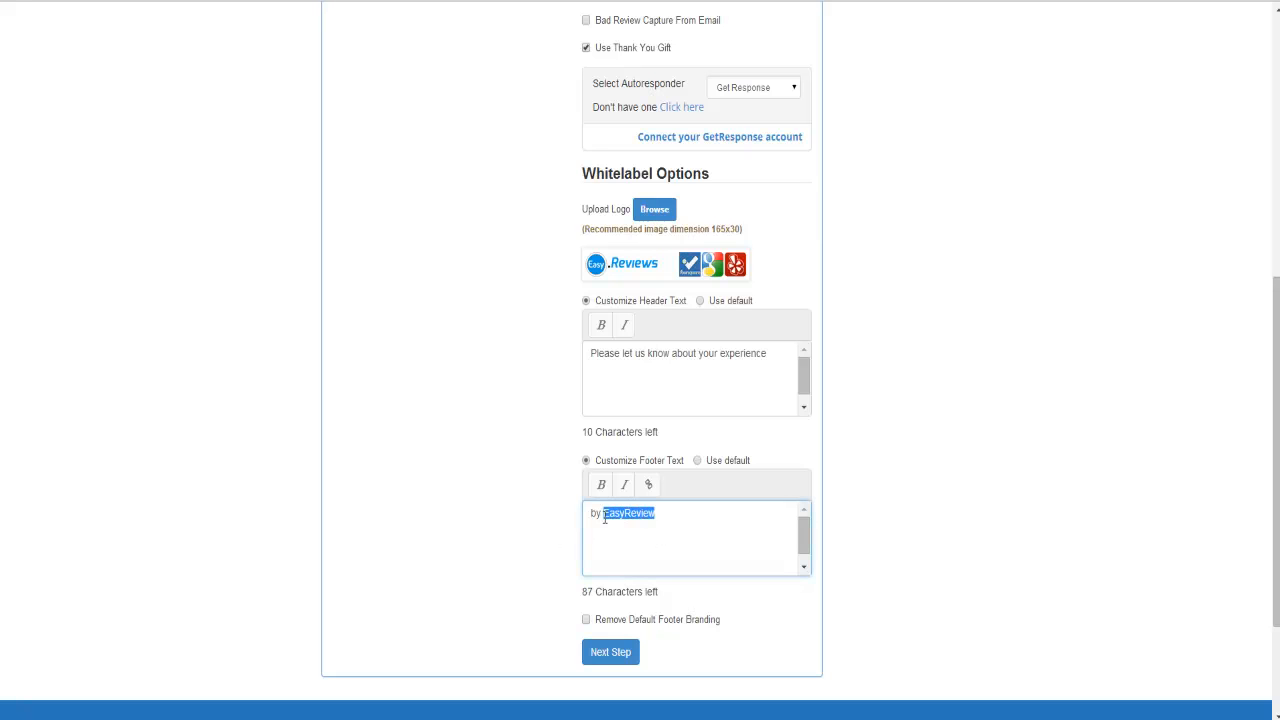
scroll(524, 491, "up", 3)
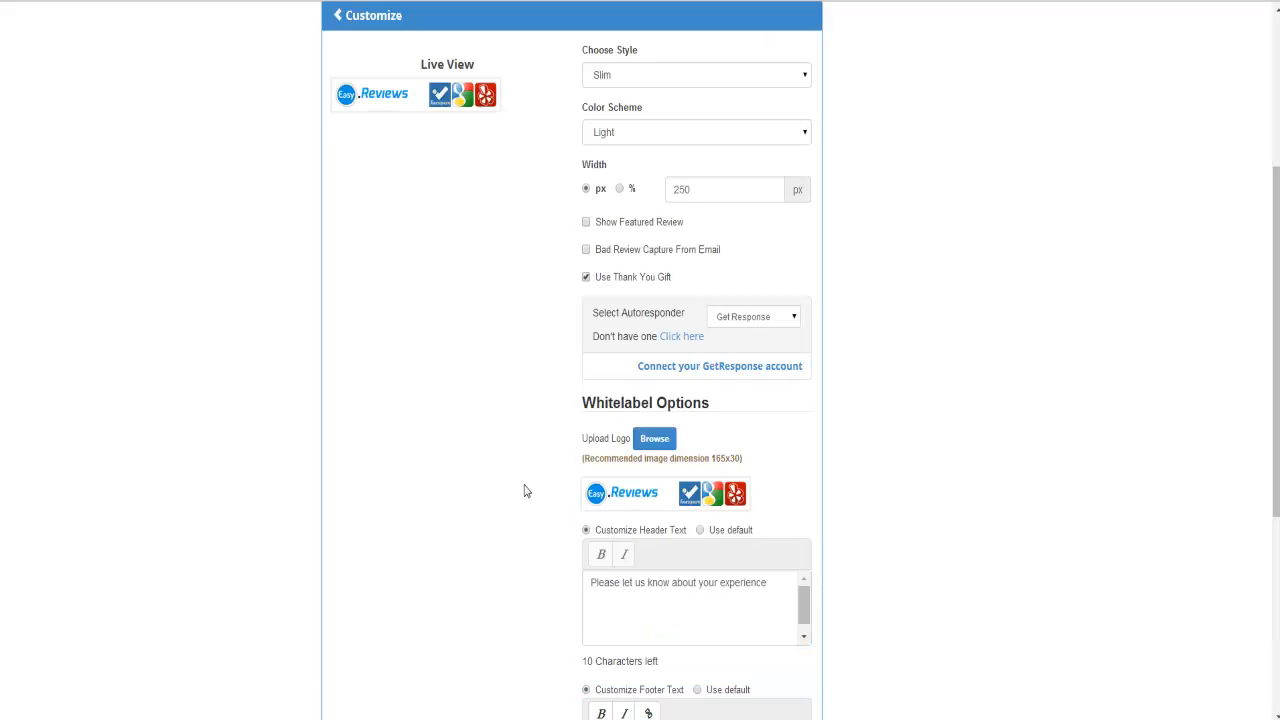